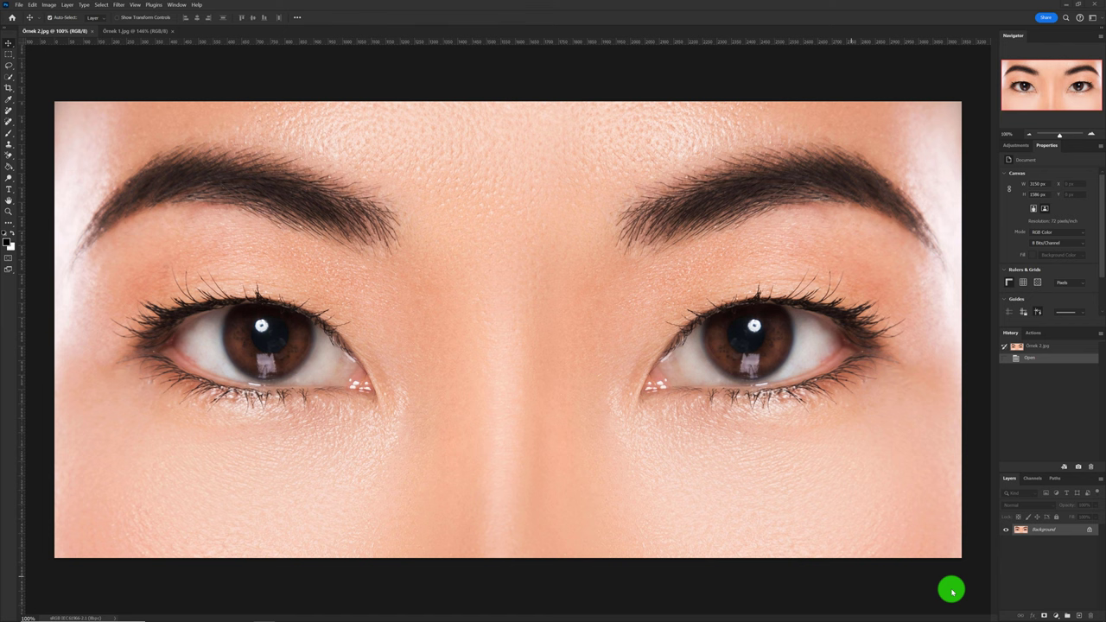
Glance at the blue-eyed Örnek 1.jpg, return to Örnek 2.jpg, and open the adjustment layer list
{"action": "left_click", "coordinate": [139, 32]}
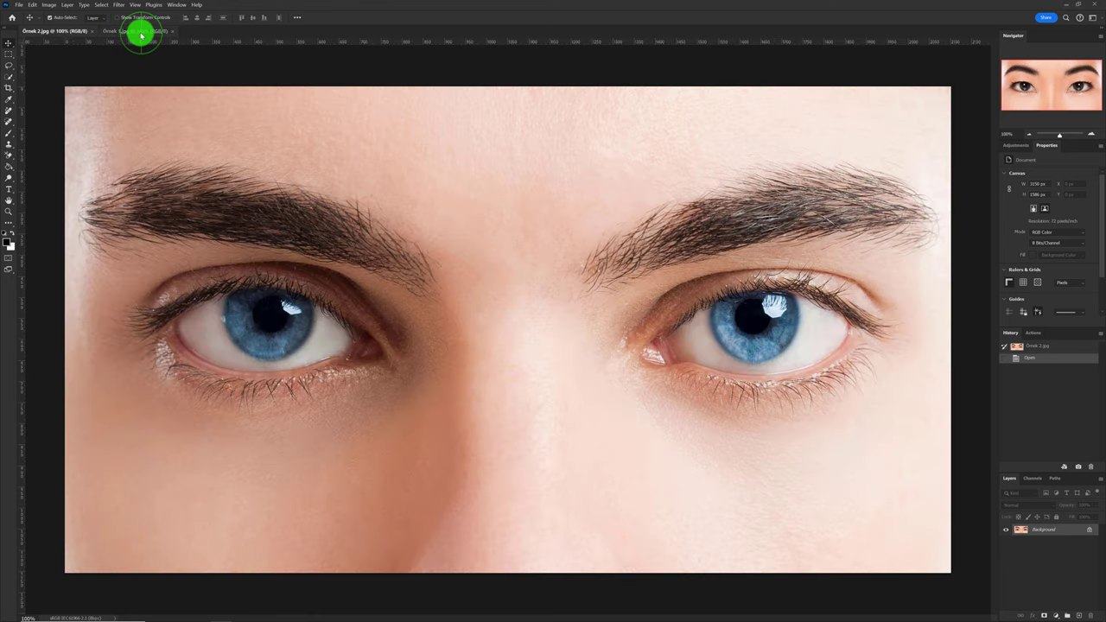
{"action": "left_click", "coordinate": [50, 32]}
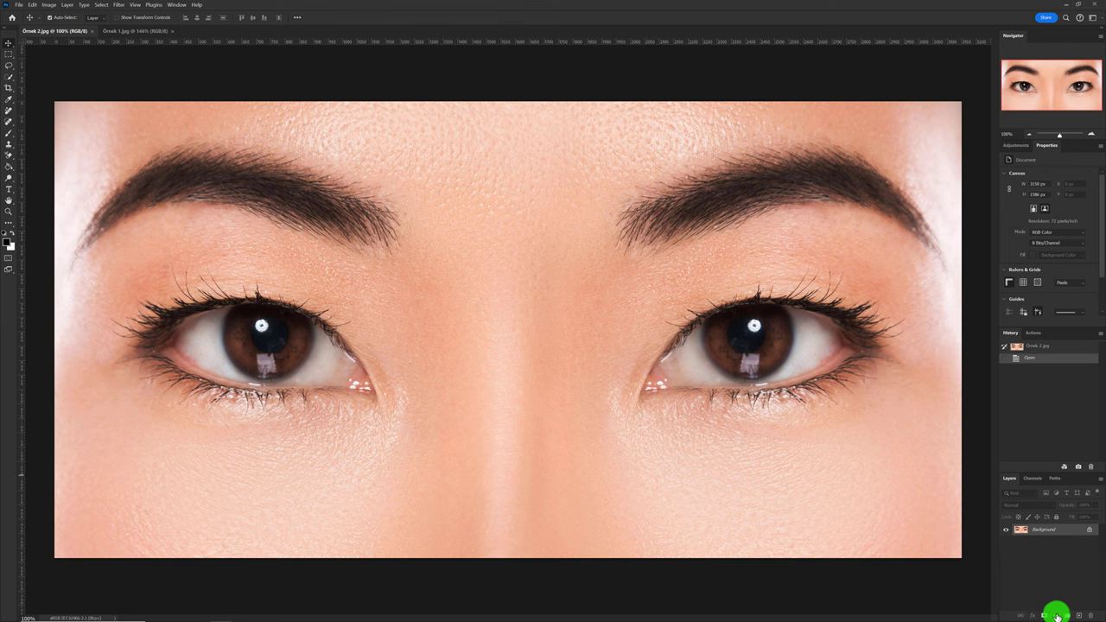
{"action": "left_click", "coordinate": [1057, 615]}
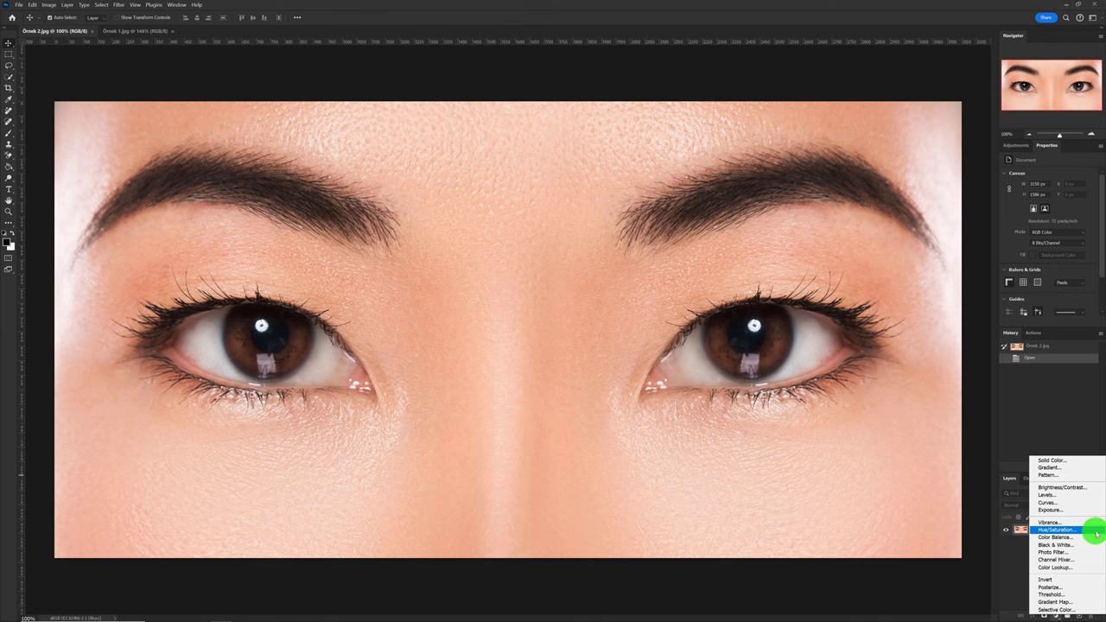
Add a Hue/Saturation layer to Örnek 2.jpg with Hue at -176, tinting everything blue
{"action": "left_click", "coordinate": [1094, 530]}
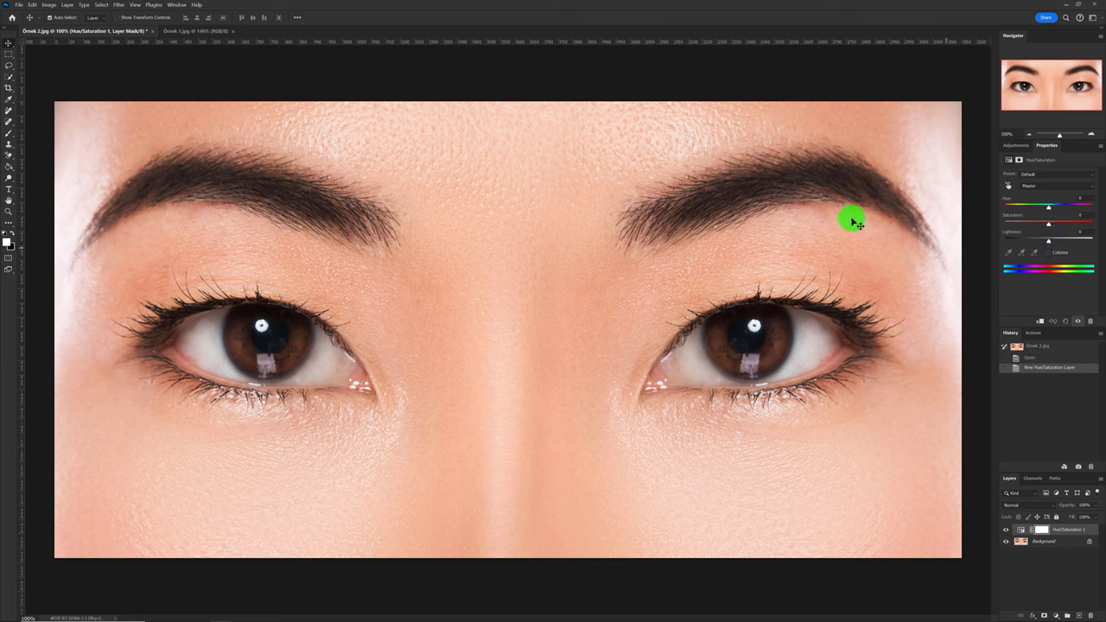
{"action": "left_click", "coordinate": [177, 6]}
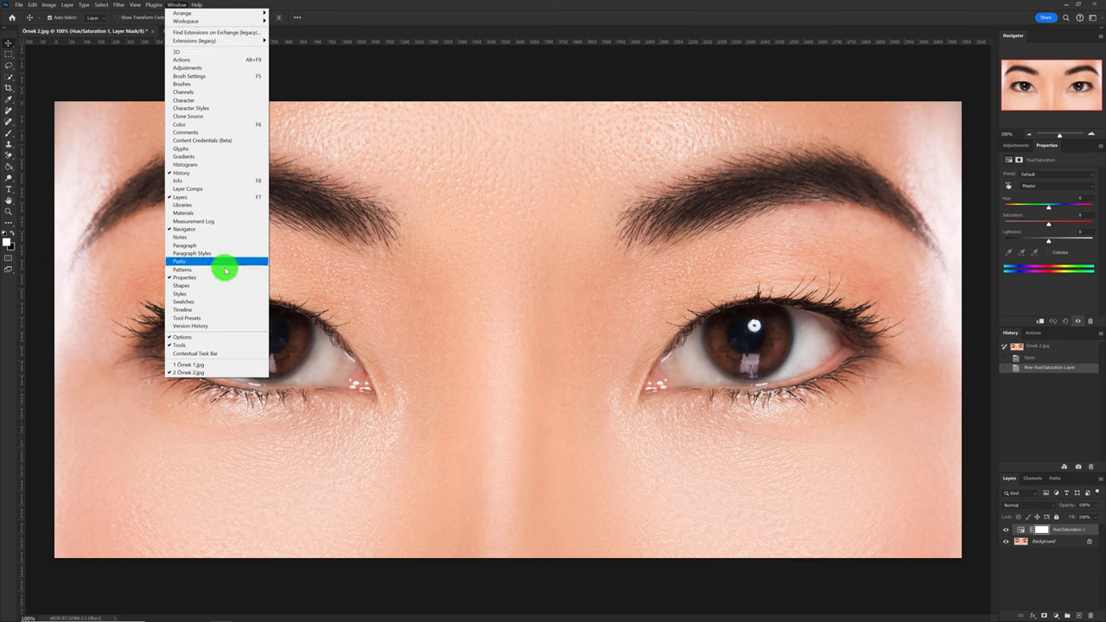
{"action": "left_click", "coordinate": [342, 35]}
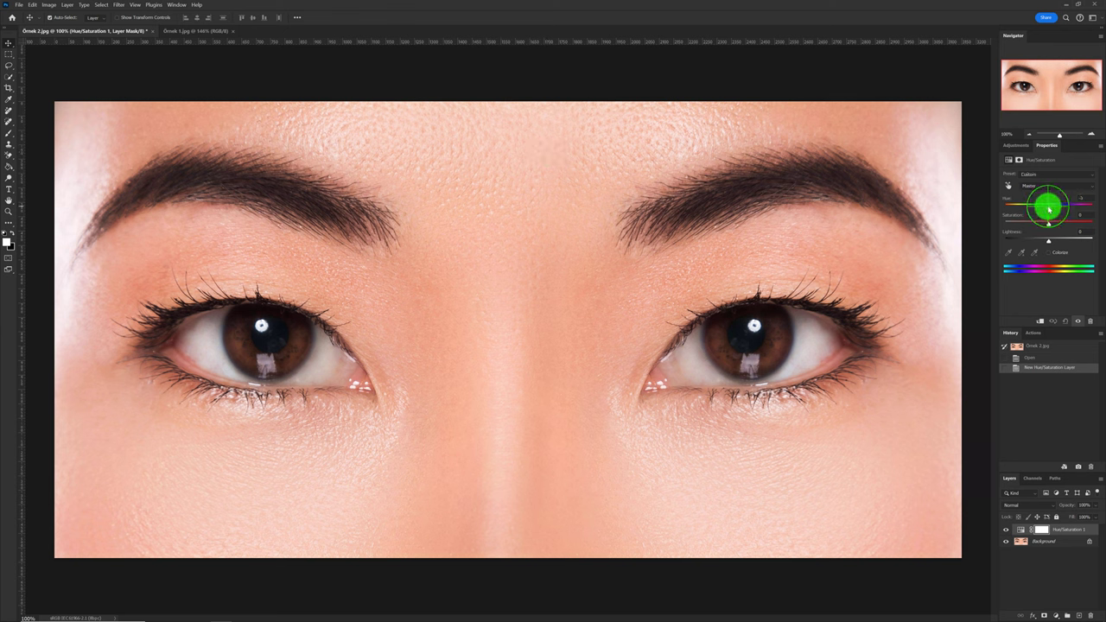
{"action": "left_click_drag", "start_coordinate": [1048, 209], "coordinate": [1011, 210]}
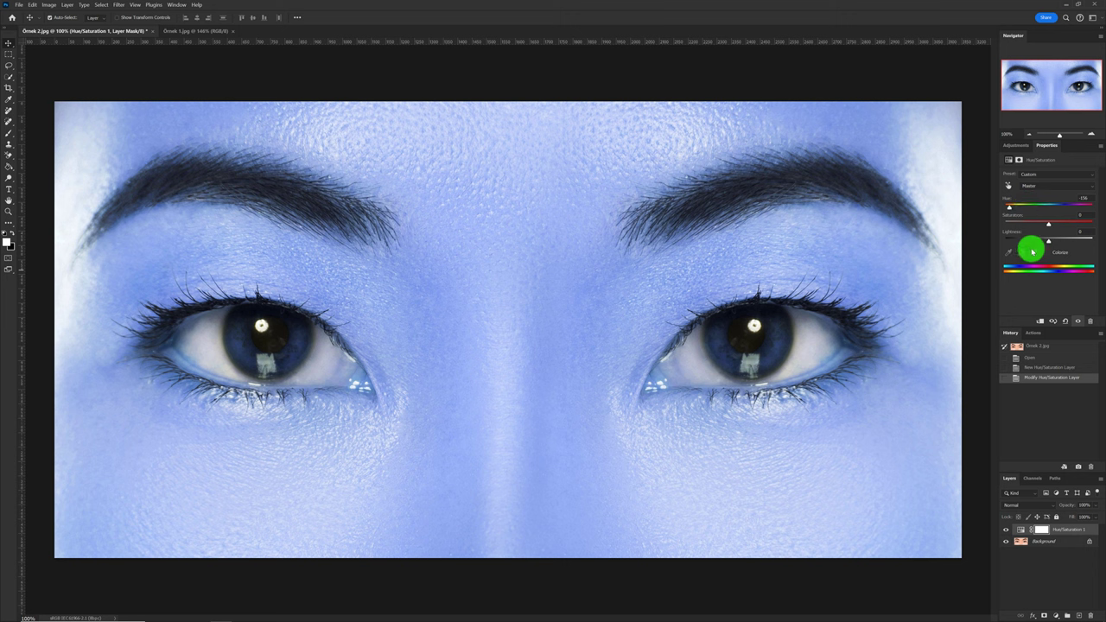
{"action": "left_click", "coordinate": [1041, 534]}
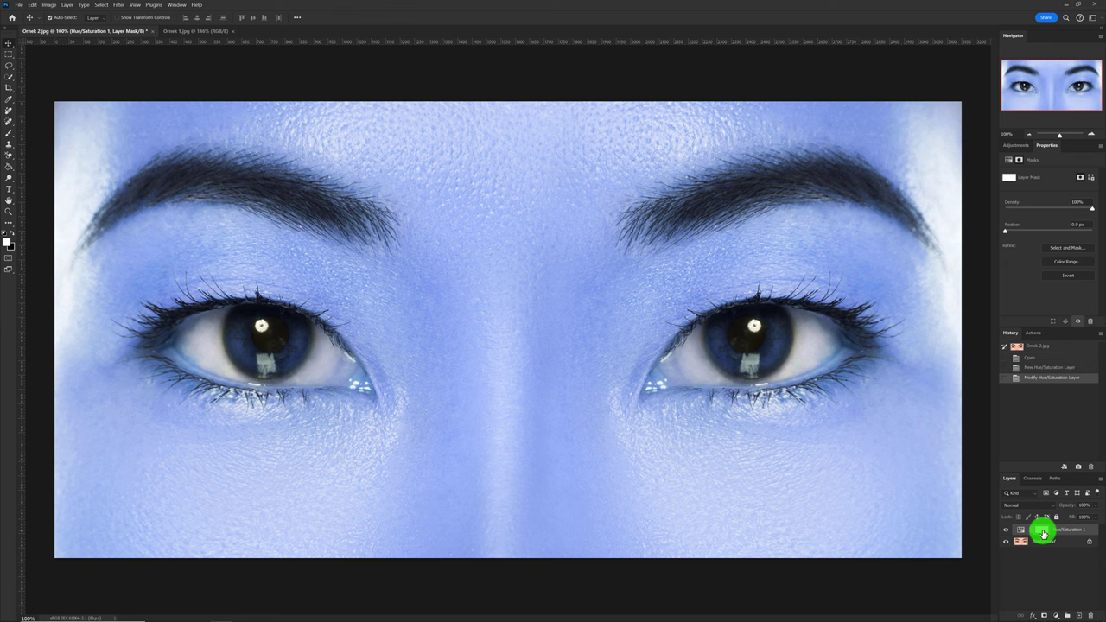
Invert the Hue/Saturation 1 mask to black and set up a Soft Round brush
{"action": "key", "text": "ctrl+i"}
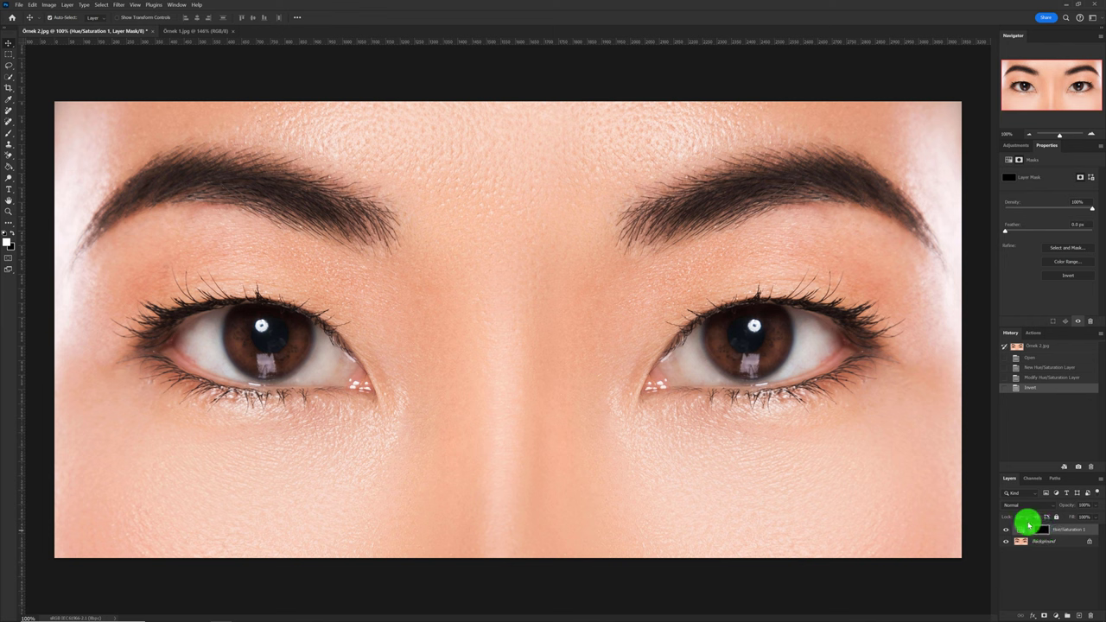
{"action": "left_click", "coordinate": [336, 165]}
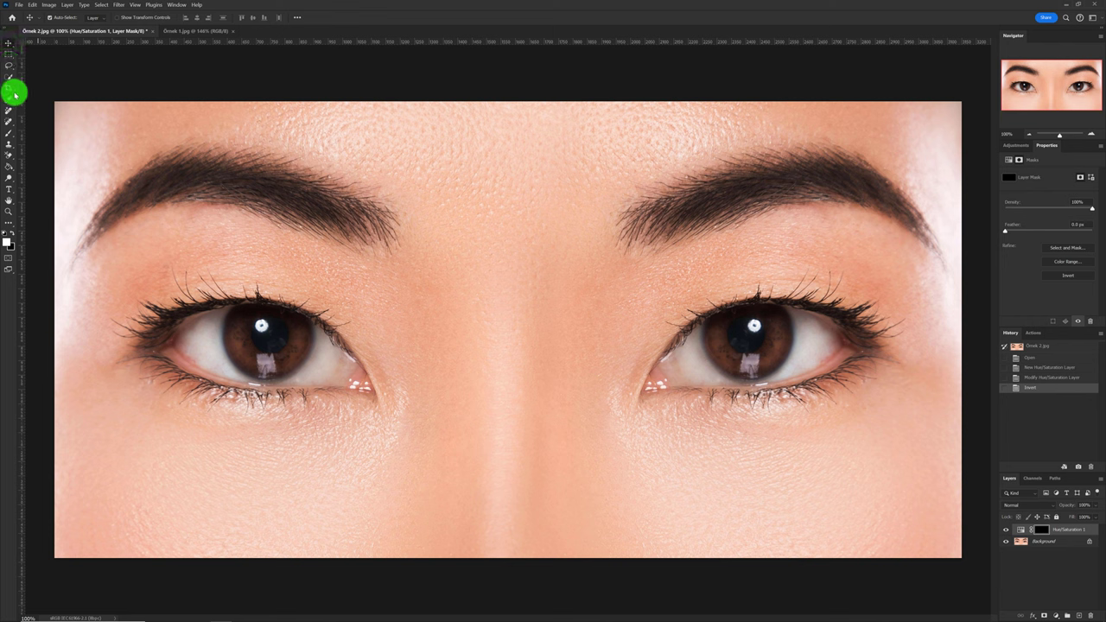
{"action": "left_click", "coordinate": [10, 132]}
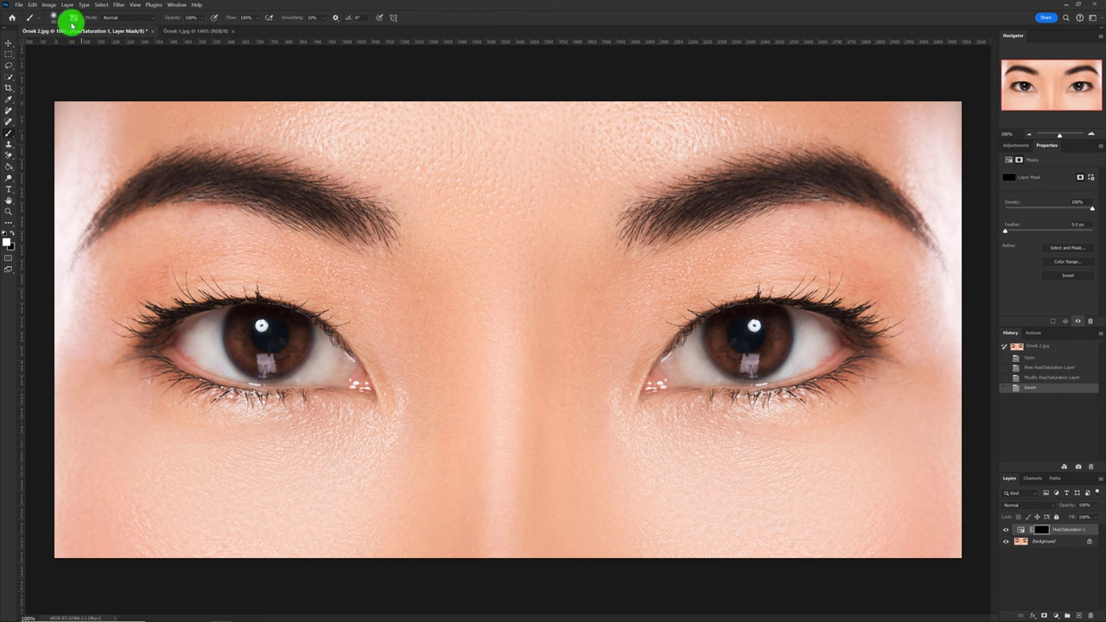
{"action": "left_click_drag", "start_coordinate": [238, 321], "coordinate": [244, 334]}
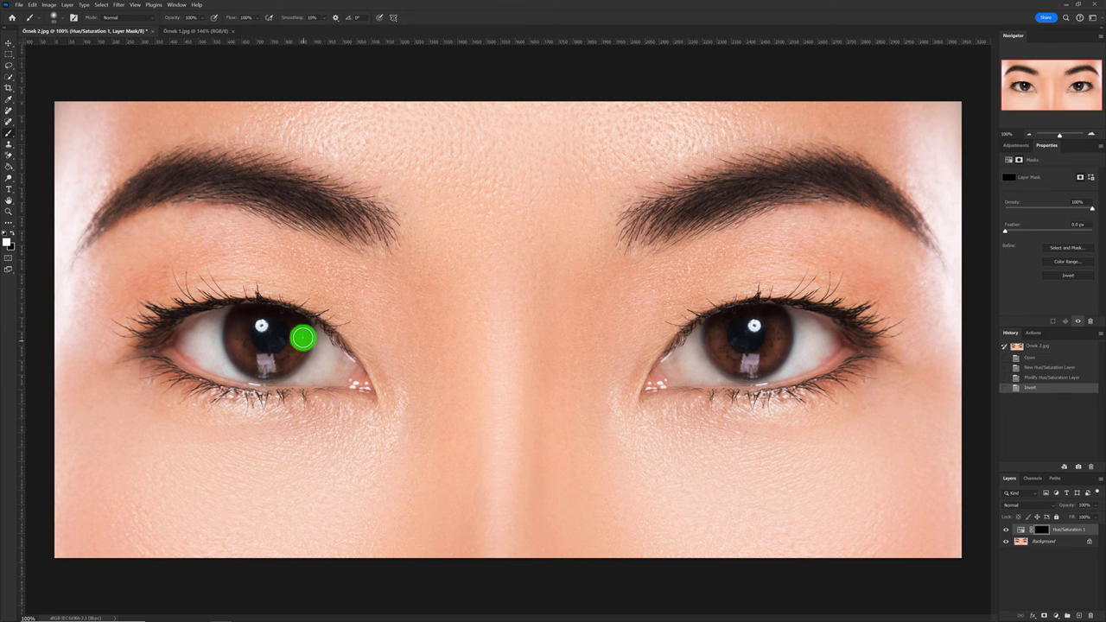
{"action": "left_click_drag", "start_coordinate": [244, 334], "coordinate": [63, 30]}
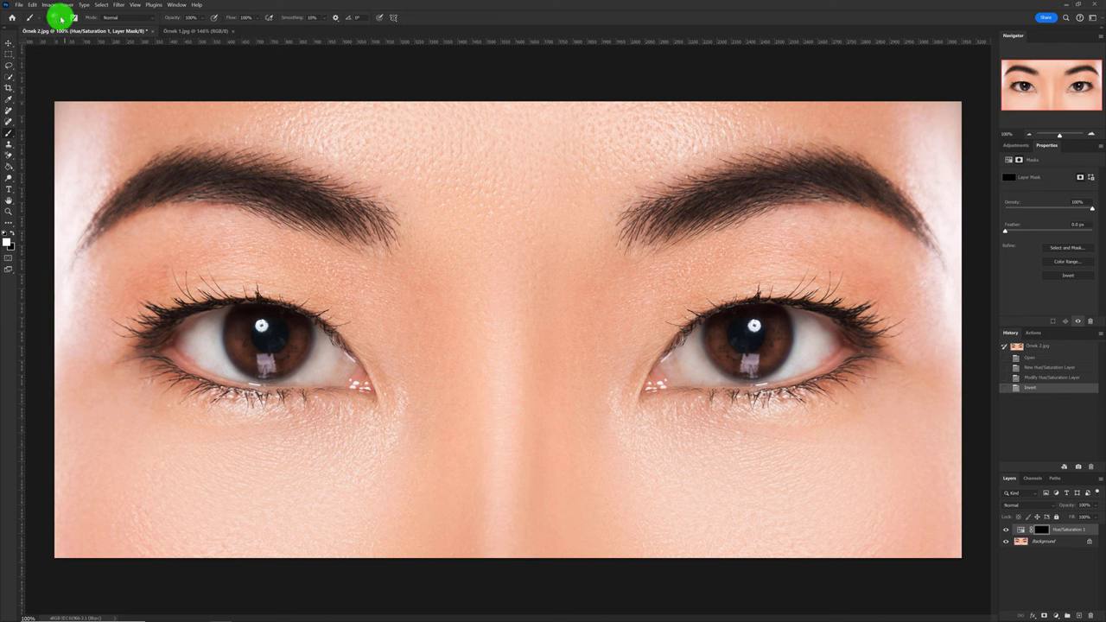
{"action": "left_click", "coordinate": [61, 17]}
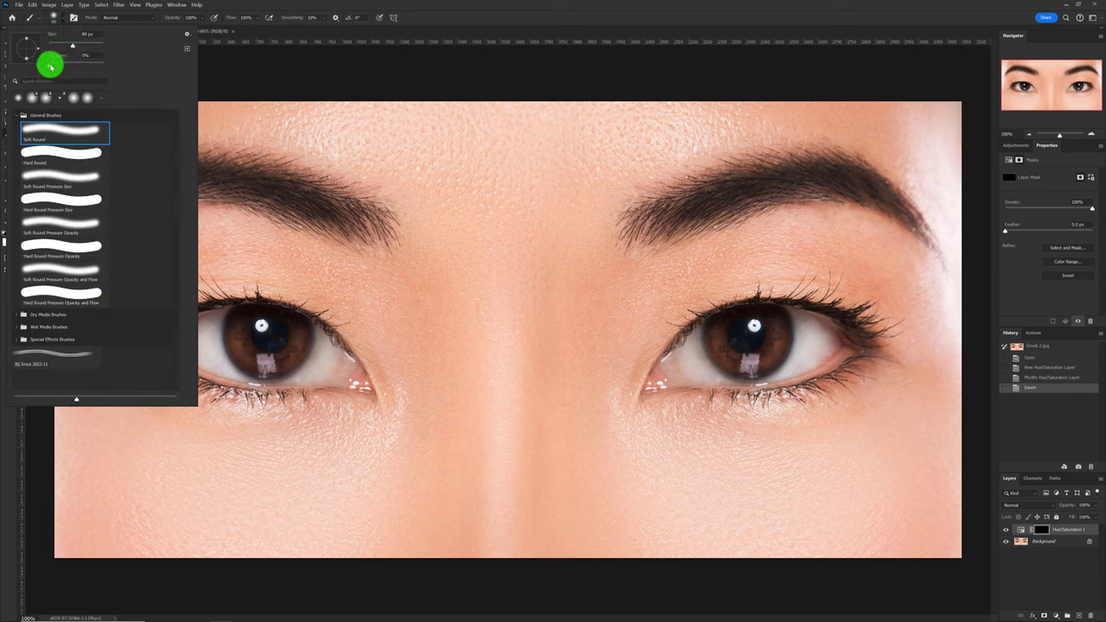
{"action": "left_click", "coordinate": [55, 16]}
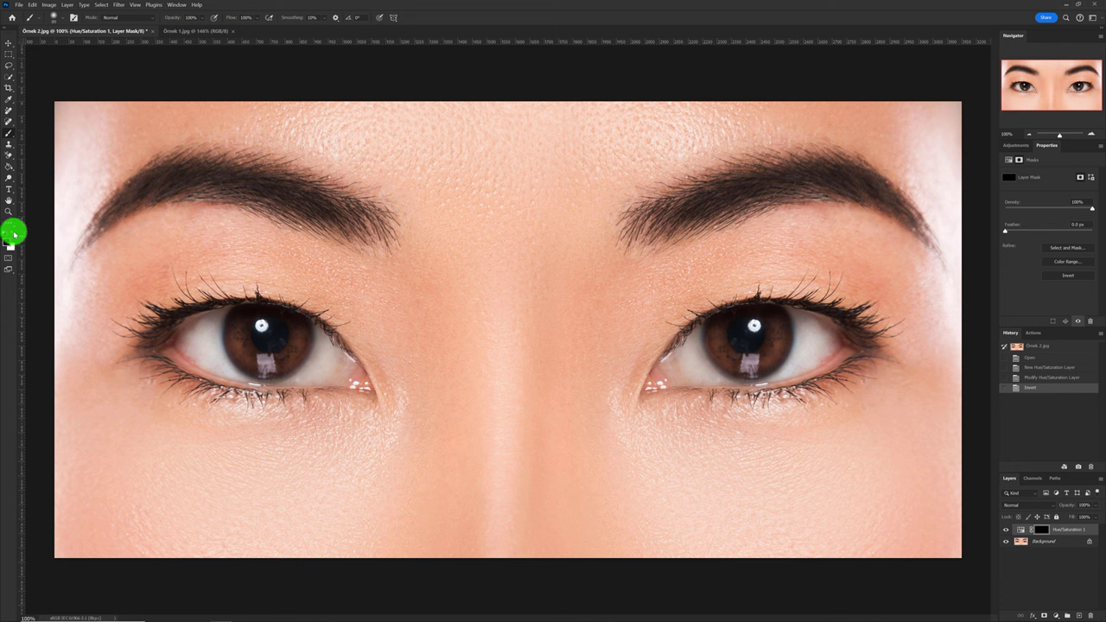
Paint white over both irises on the mask to reveal the blue tint
{"action": "left_click", "coordinate": [13, 235]}
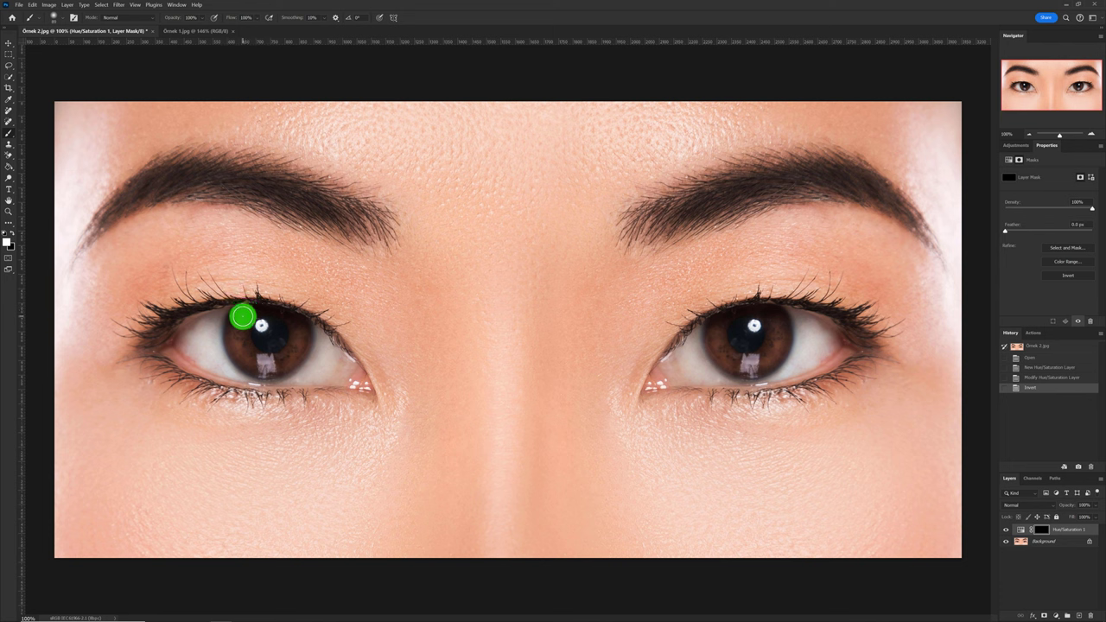
{"action": "mouse_move", "coordinate": [239, 341]}
{"action": "left_mouse_down"}
{"action": "mouse_move", "coordinate": [296, 321]}
{"action": "mouse_move", "coordinate": [246, 364]}
{"action": "mouse_move", "coordinate": [234, 340]}
{"action": "left_mouse_up"}
{"action": "mouse_move", "coordinate": [717, 340]}
{"action": "left_mouse_down"}
{"action": "mouse_move", "coordinate": [773, 357]}
{"action": "mouse_move", "coordinate": [776, 323]}
{"action": "mouse_move", "coordinate": [751, 358]}
{"action": "mouse_move", "coordinate": [783, 344]}
{"action": "left_mouse_up"}
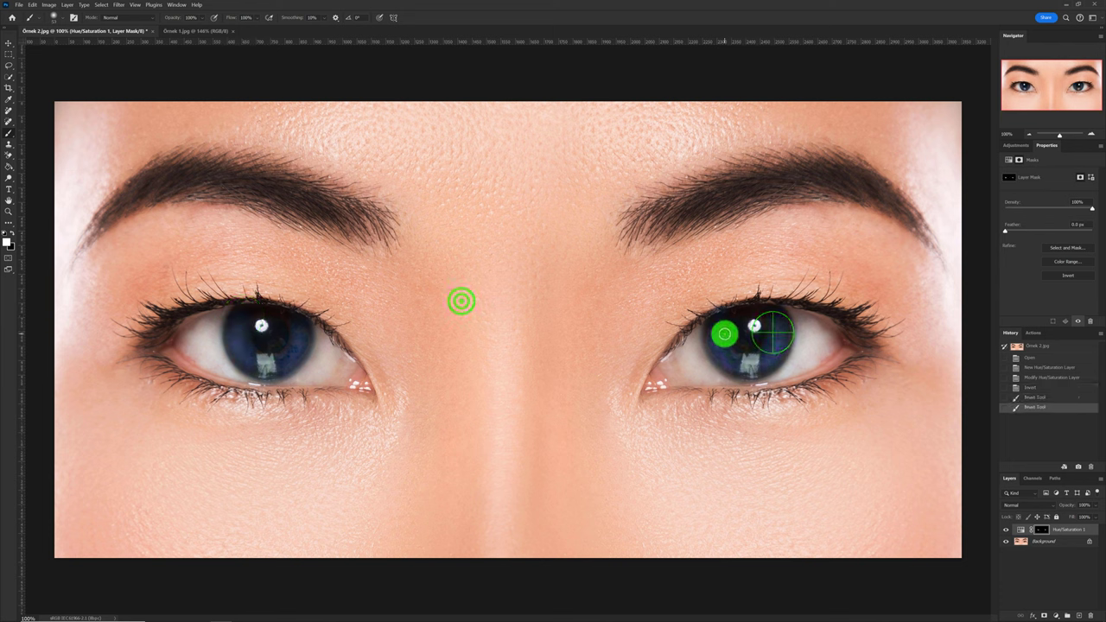
{"action": "left_click_drag", "start_coordinate": [265, 308], "coordinate": [234, 319]}
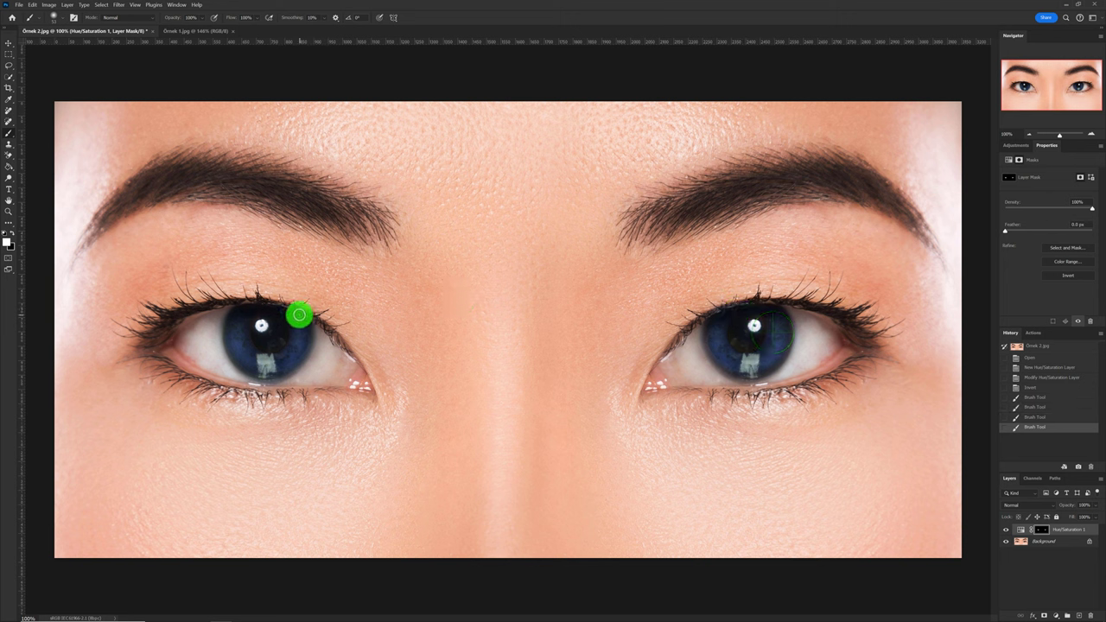
{"action": "left_click_drag", "start_coordinate": [294, 302], "coordinate": [271, 299]}
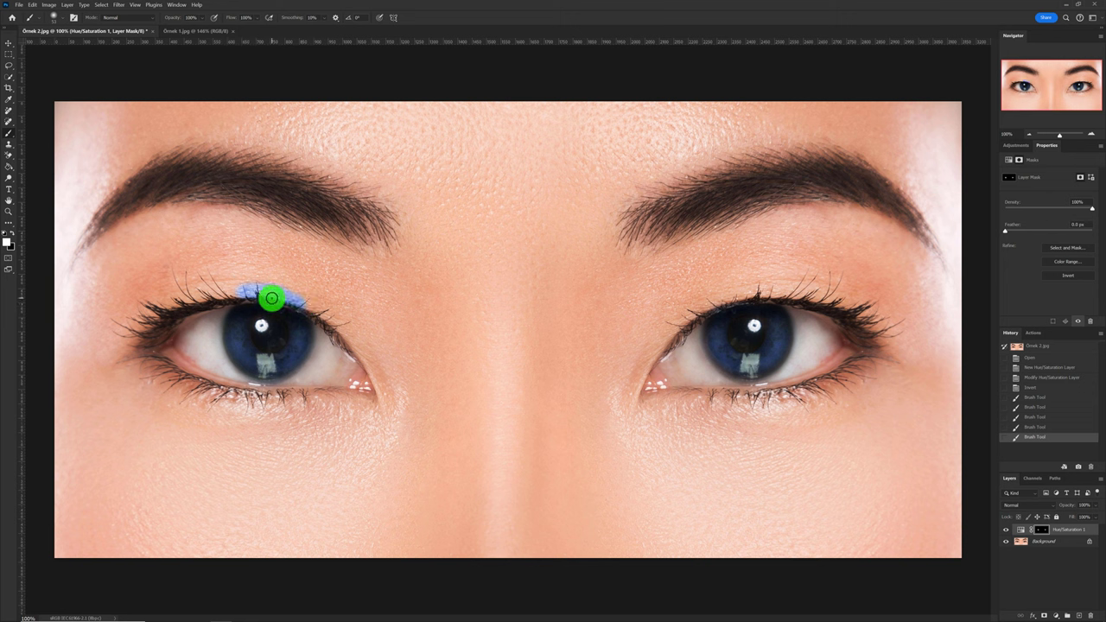
Paint black over the left eyelid and lash line to remove the stray tint
{"action": "left_click", "coordinate": [14, 239]}
{"action": "left_click_drag", "start_coordinate": [255, 296], "coordinate": [291, 303]}
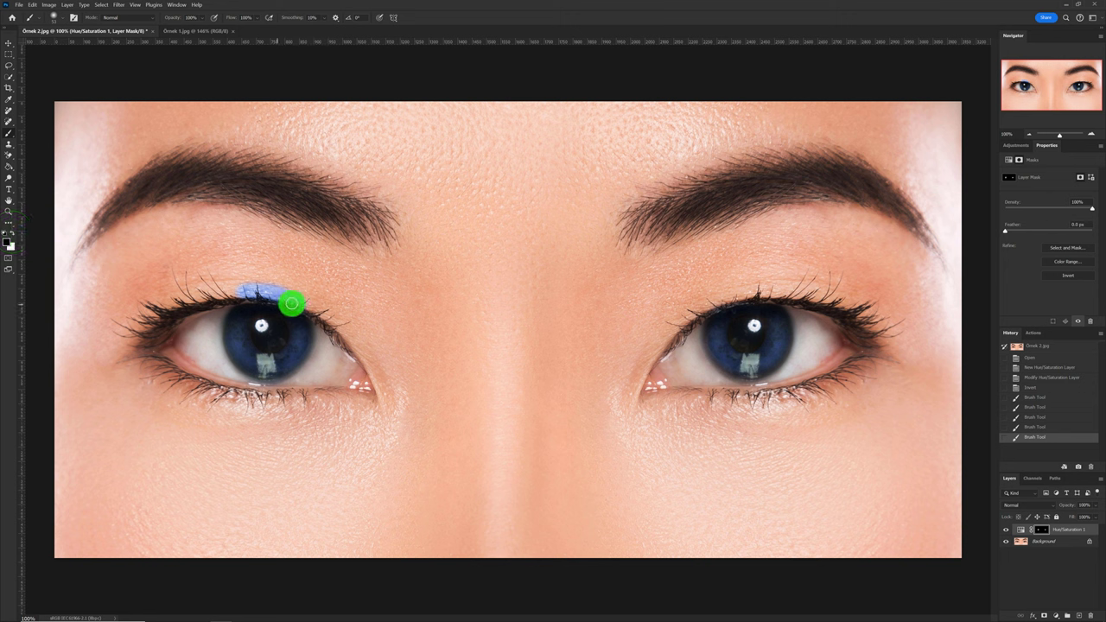
{"action": "mouse_move", "coordinate": [267, 289]}
{"action": "left_mouse_down"}
{"action": "mouse_move", "coordinate": [270, 298]}
{"action": "mouse_move", "coordinate": [226, 292]}
{"action": "left_mouse_up"}
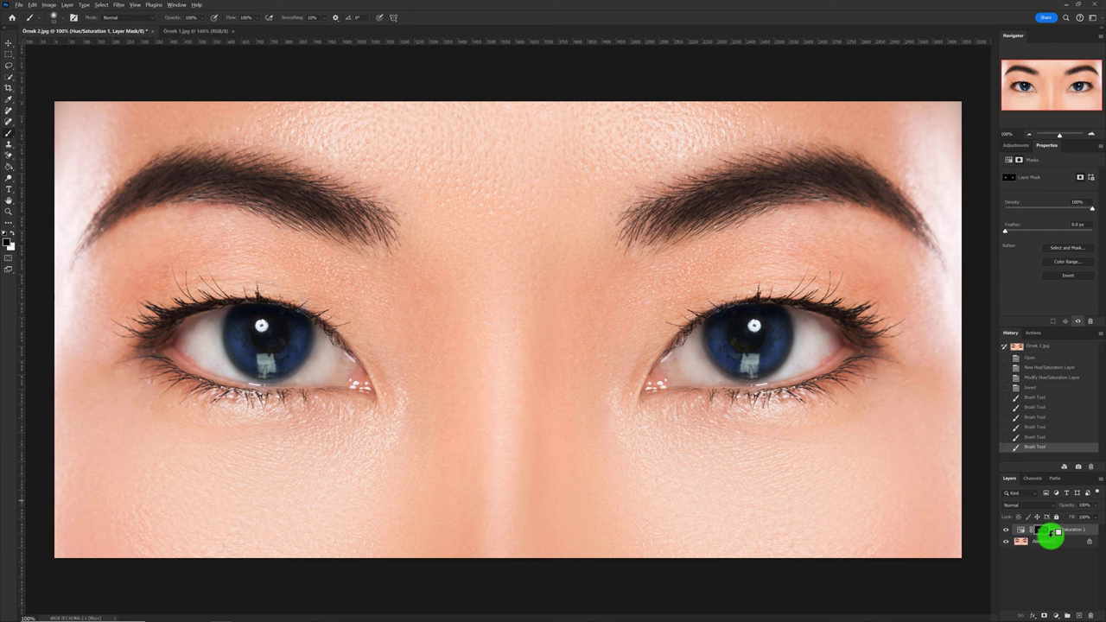
{"action": "left_click_drag", "start_coordinate": [1050, 533], "coordinate": [1042, 536]}
Show the mask alone and paint black over the stray streak above the left eye
{"action": "left_click", "coordinate": [1042, 536], "text": "alt"}
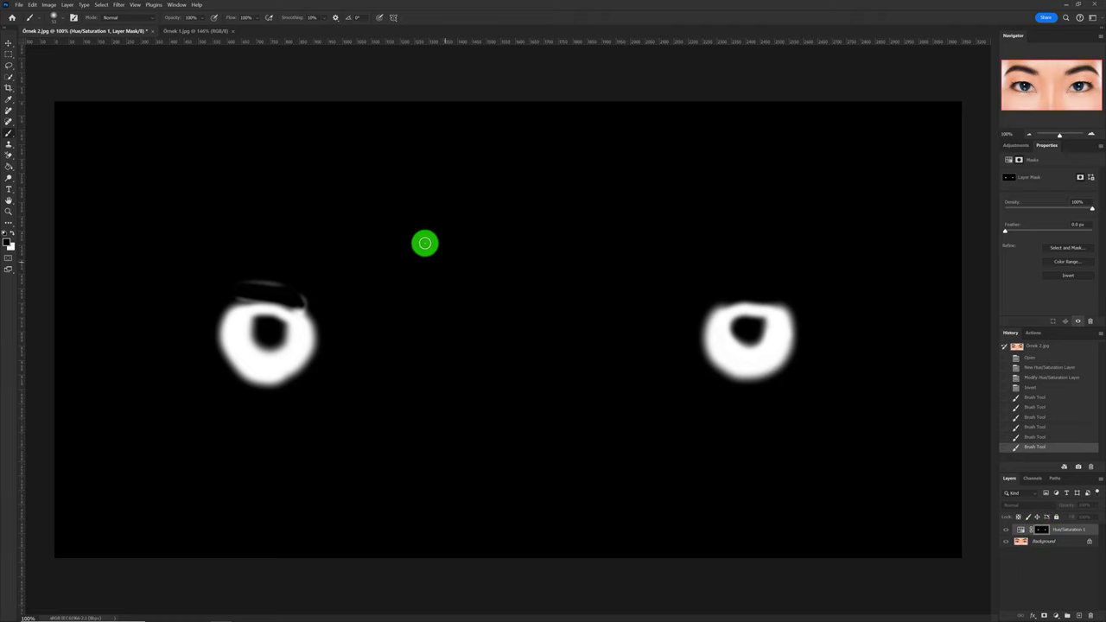
{"action": "left_click_drag", "start_coordinate": [287, 283], "coordinate": [293, 295]}
{"action": "left_click_drag", "start_coordinate": [294, 295], "coordinate": [272, 296]}
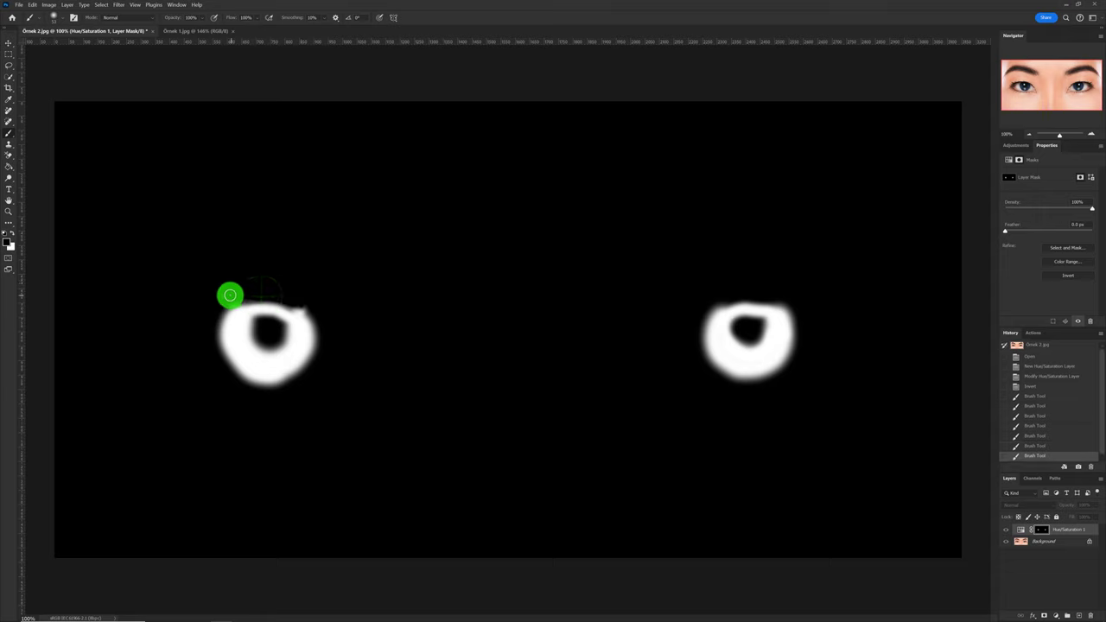
{"action": "left_click_drag", "start_coordinate": [295, 299], "coordinate": [311, 308]}
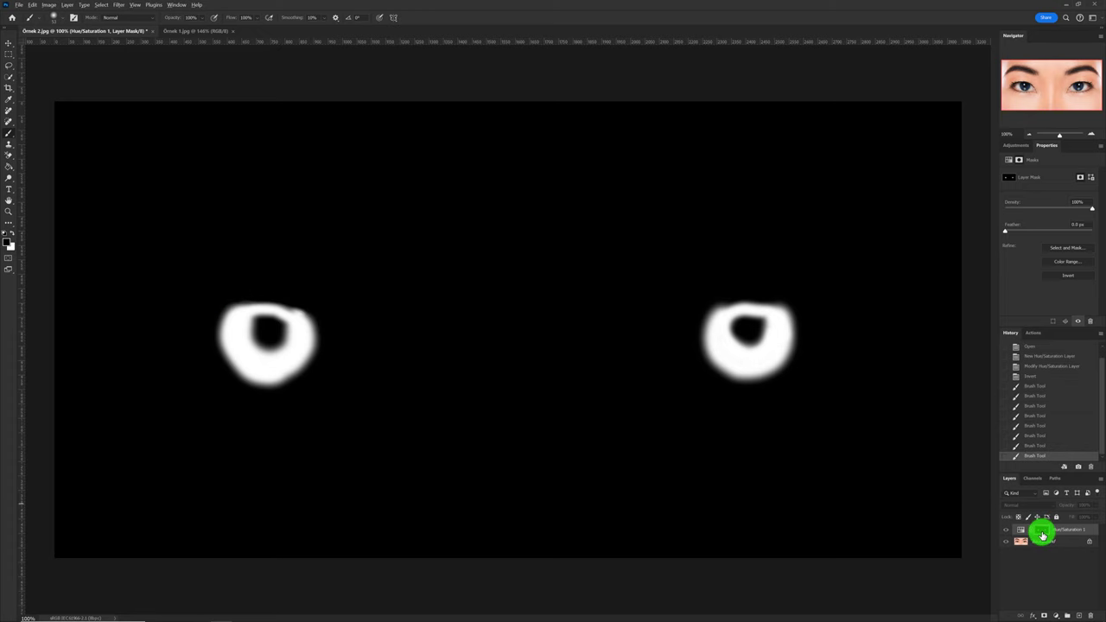
Return to the photo view, toggle Hue/Saturation 1 to compare, and reopen its settings
{"action": "left_click", "coordinate": [1043, 534], "text": "alt"}
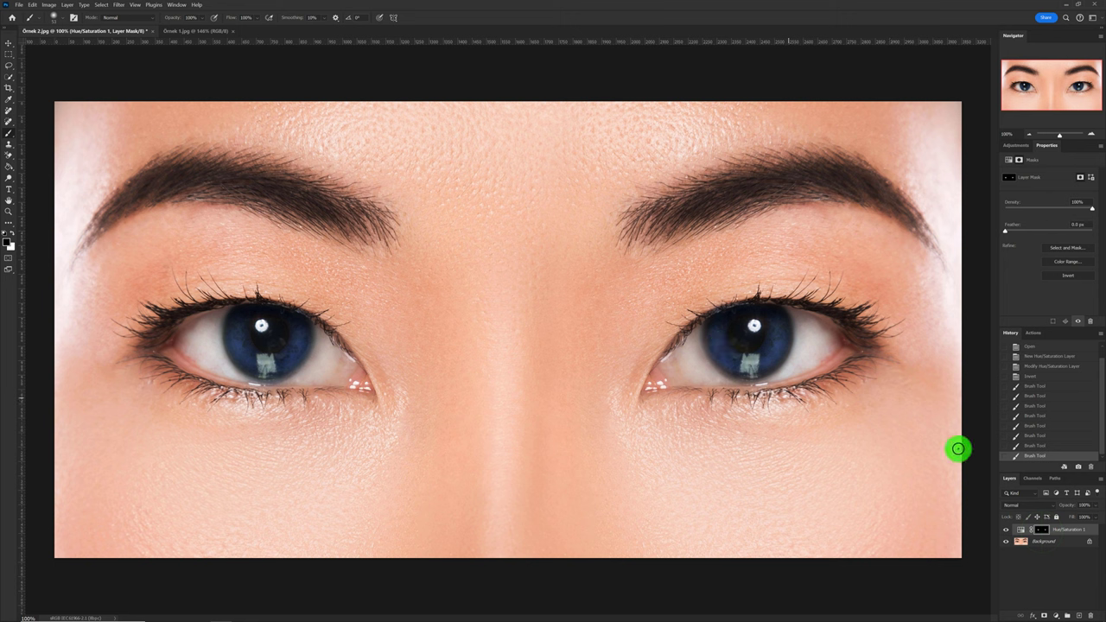
{"action": "left_click", "coordinate": [1006, 530]}
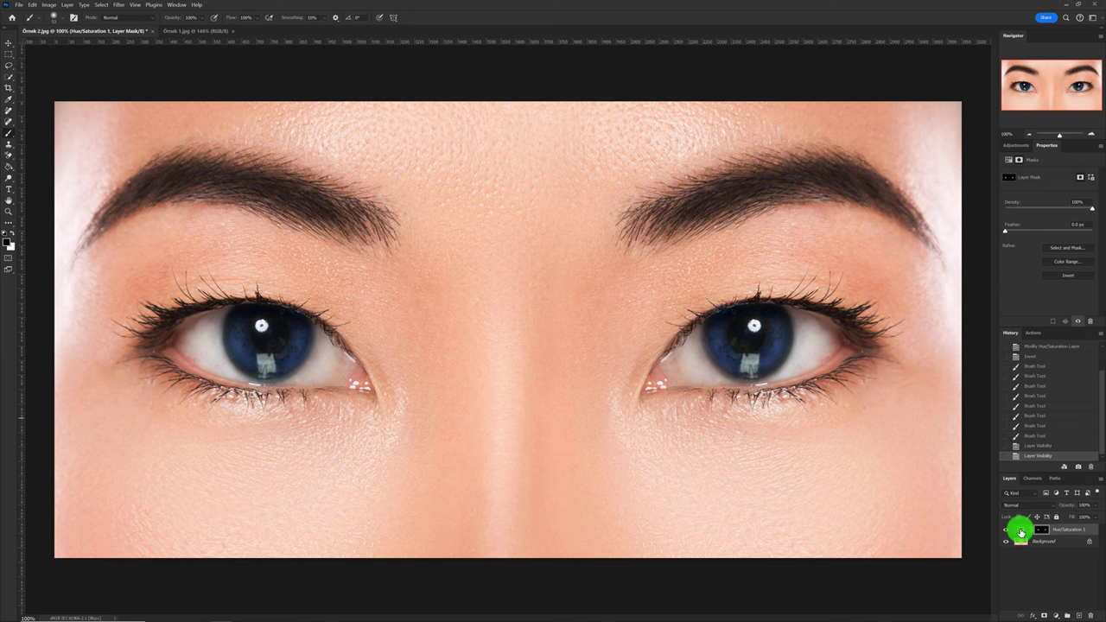
{"action": "left_click", "coordinate": [1021, 530]}
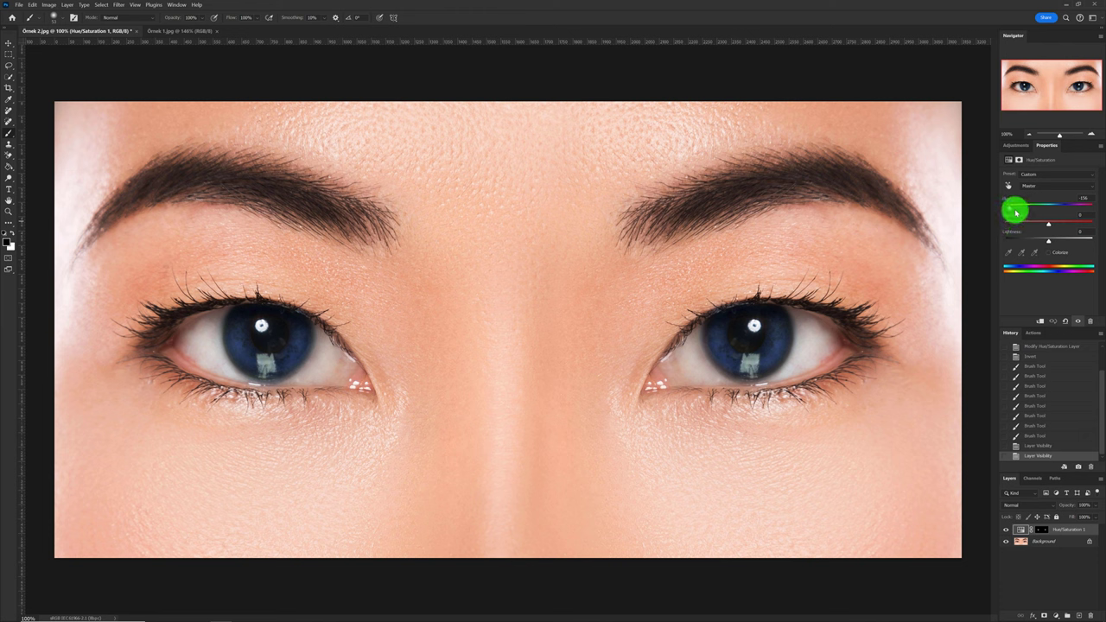
Drag Hue to +108, Saturation to +46 and Lightness to +2, making the irises teal
{"action": "left_click_drag", "start_coordinate": [1011, 210], "coordinate": [1012, 210]}
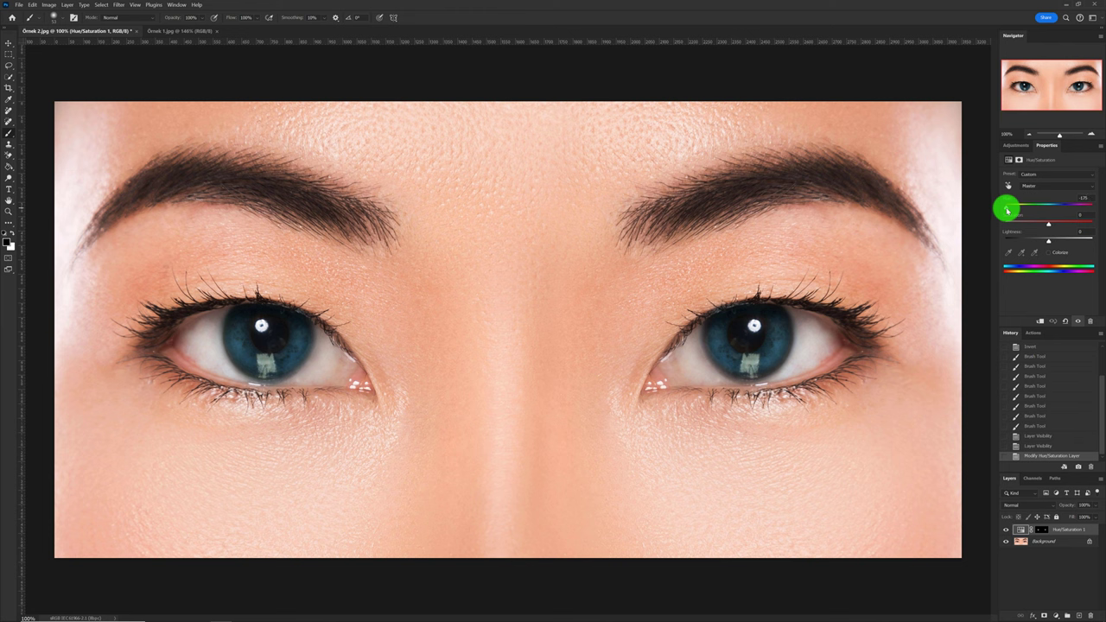
{"action": "left_click_drag", "start_coordinate": [1008, 211], "coordinate": [1090, 209]}
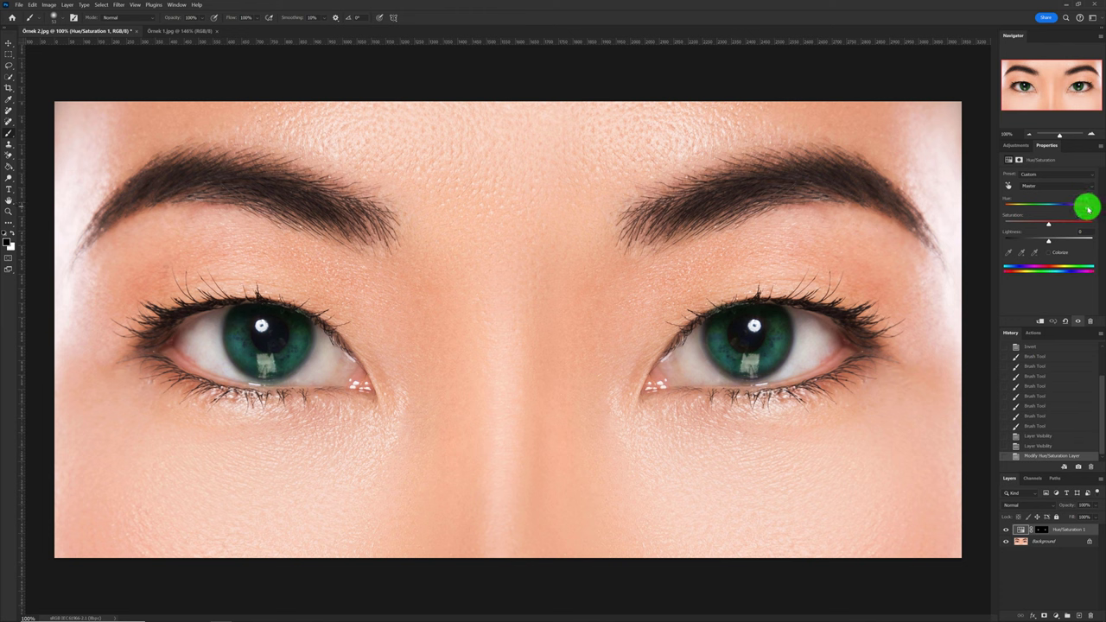
{"action": "mouse_move", "coordinate": [1088, 209]}
{"action": "left_mouse_down"}
{"action": "mouse_move", "coordinate": [1057, 215]}
{"action": "mouse_move", "coordinate": [1048, 233]}
{"action": "left_mouse_up"}
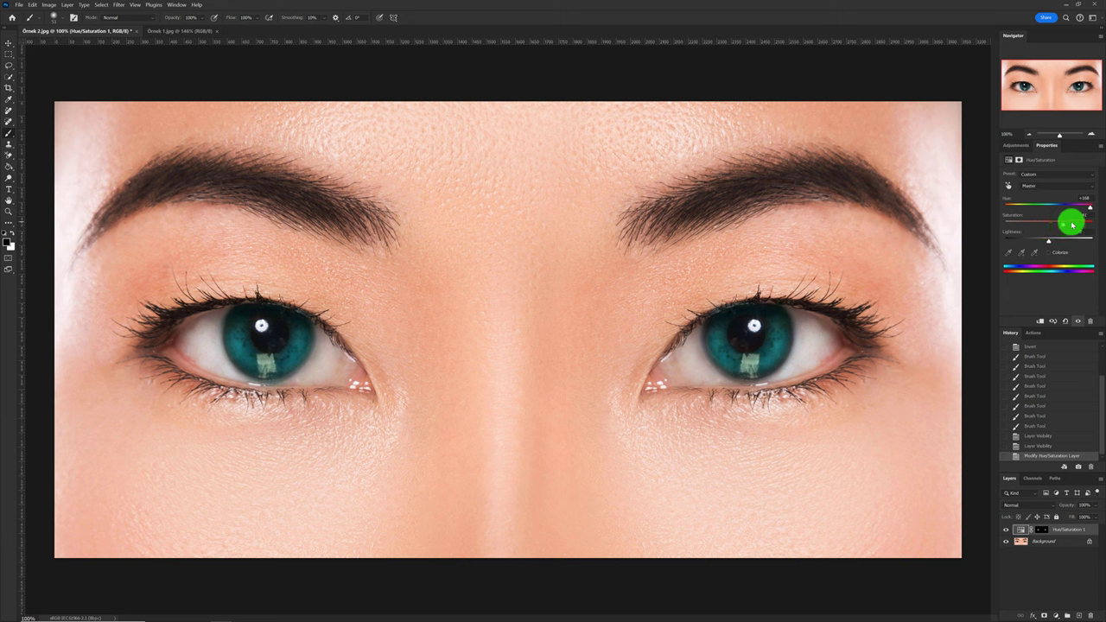
{"action": "left_click_drag", "start_coordinate": [1076, 225], "coordinate": [1056, 228]}
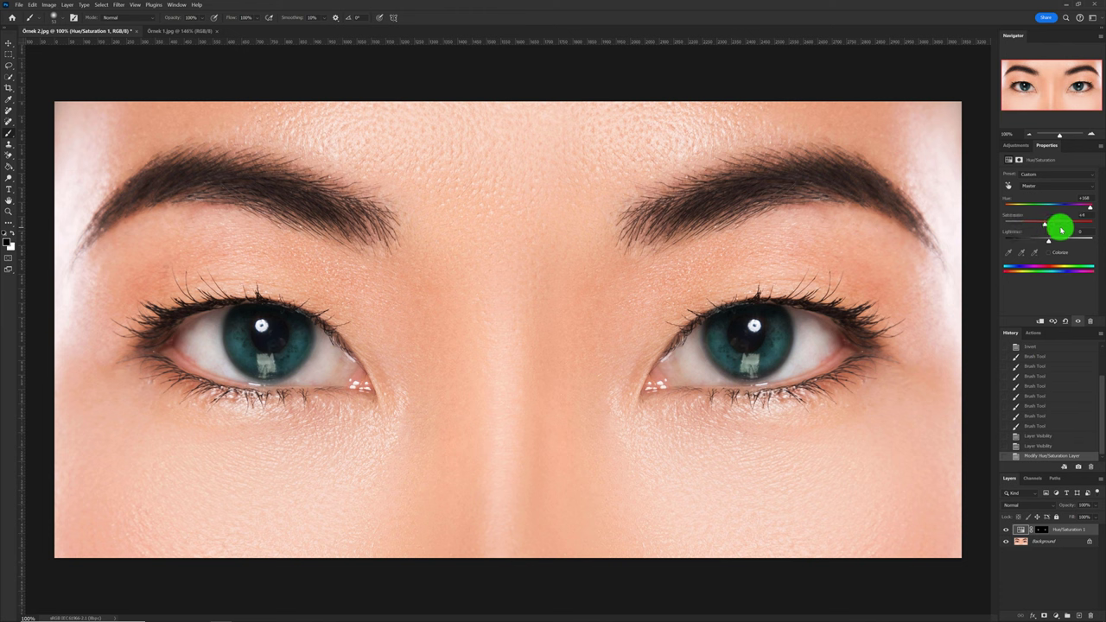
{"action": "left_click_drag", "start_coordinate": [1062, 230], "coordinate": [1077, 237]}
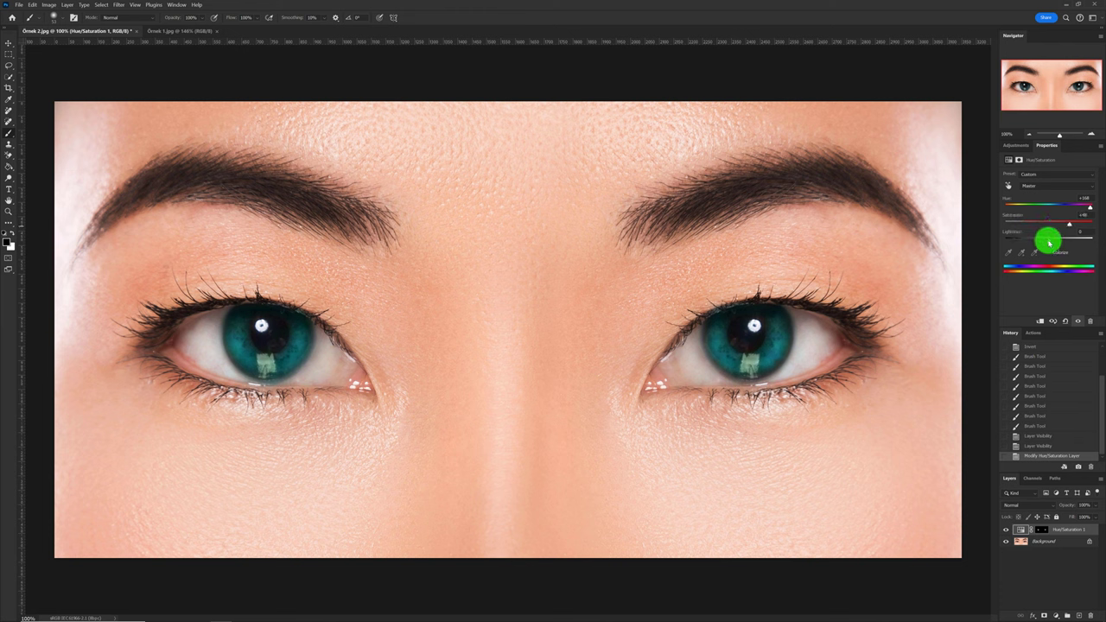
{"action": "mouse_move", "coordinate": [1051, 243]}
{"action": "left_mouse_down"}
{"action": "mouse_move", "coordinate": [1069, 243]}
{"action": "mouse_move", "coordinate": [1027, 240]}
{"action": "mouse_move", "coordinate": [1045, 245]}
{"action": "left_mouse_up"}
Compare the teal adjustment on and off, flatten Örnek 2.jpg, and switch to Örnek 1.jpg
{"action": "left_click", "coordinate": [1005, 529]}
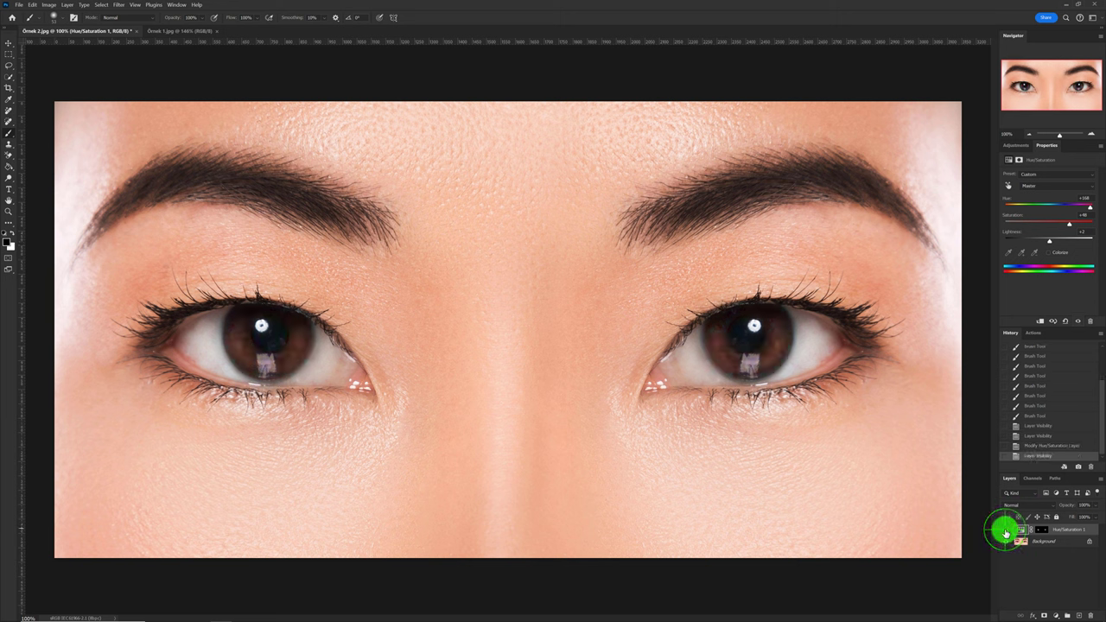
{"action": "left_click", "coordinate": [1005, 530]}
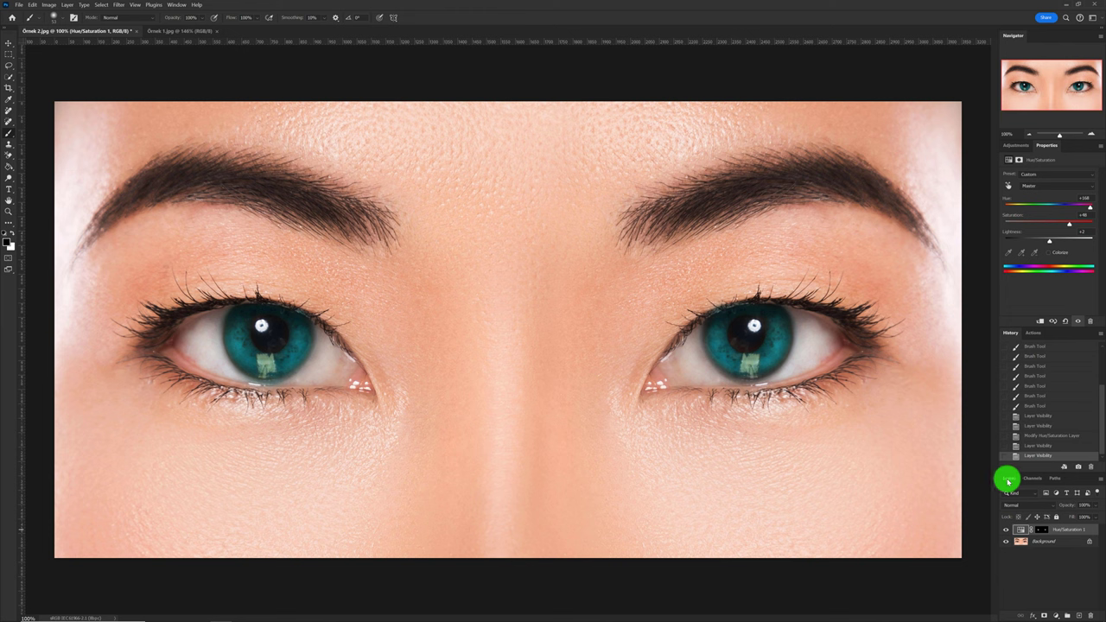
{"action": "left_click_drag", "start_coordinate": [1010, 480], "coordinate": [1102, 481]}
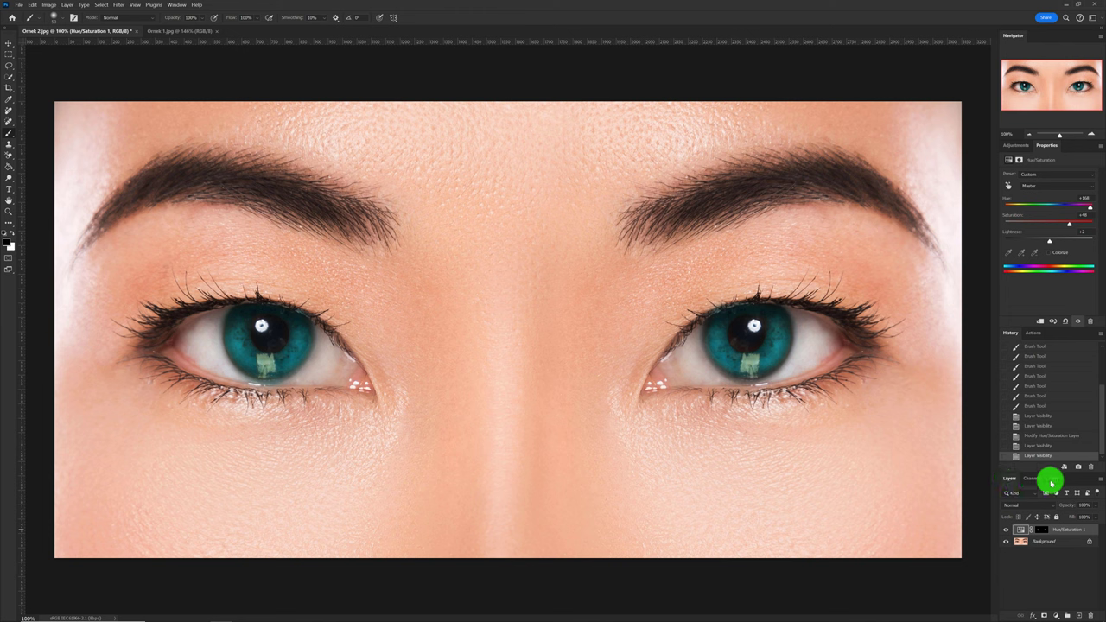
{"action": "left_click", "coordinate": [1100, 479]}
{"action": "mouse_move", "coordinate": [1040, 443]}
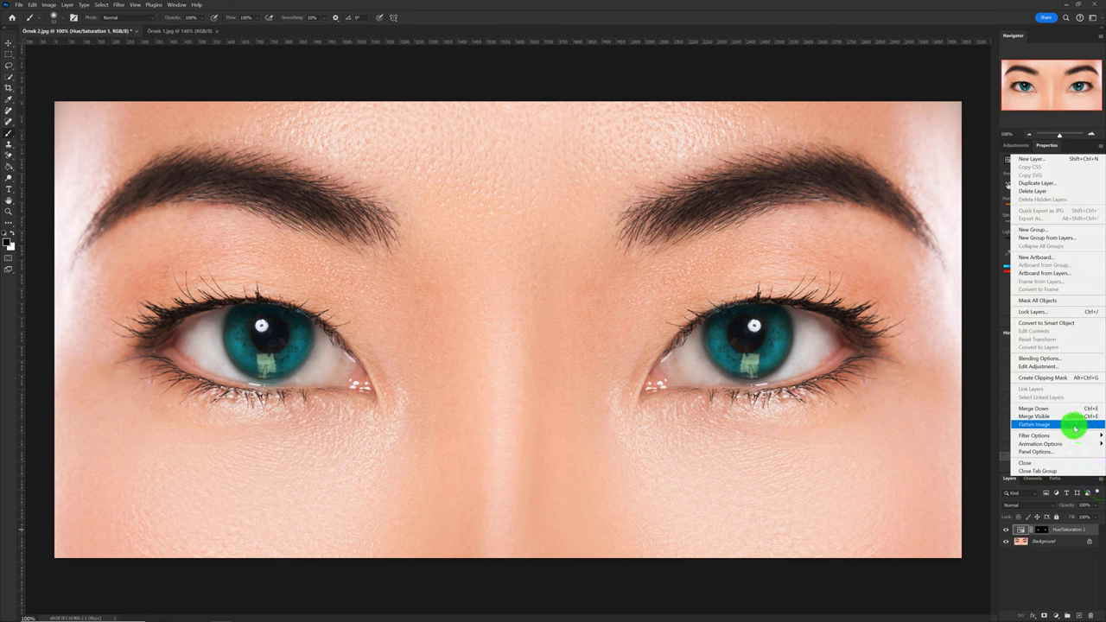
{"action": "left_click", "coordinate": [1076, 429]}
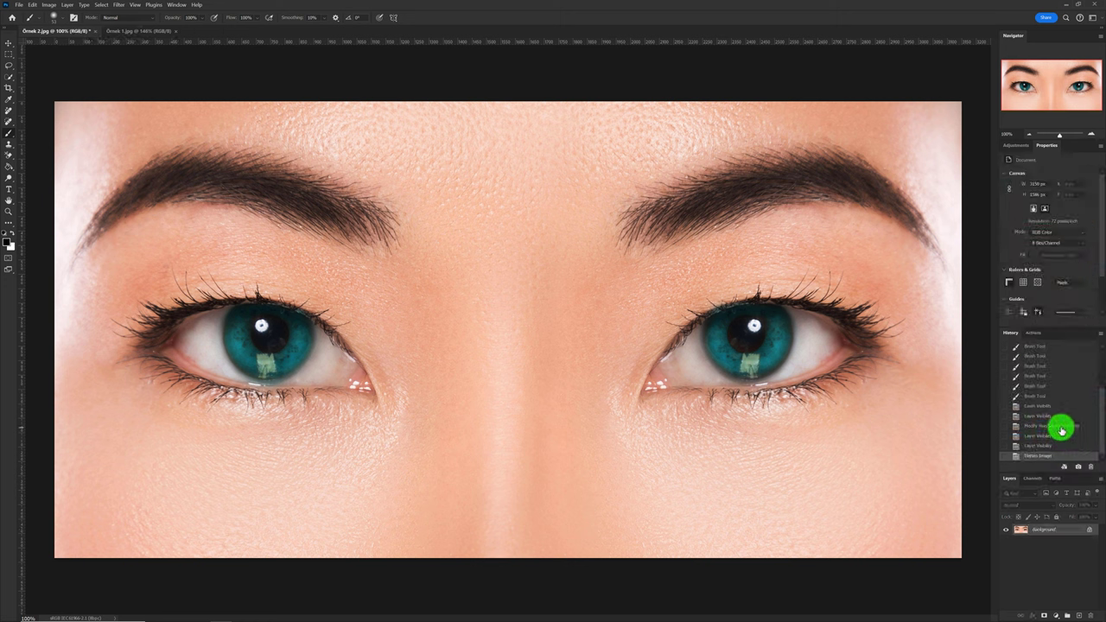
{"action": "left_click", "coordinate": [123, 33]}
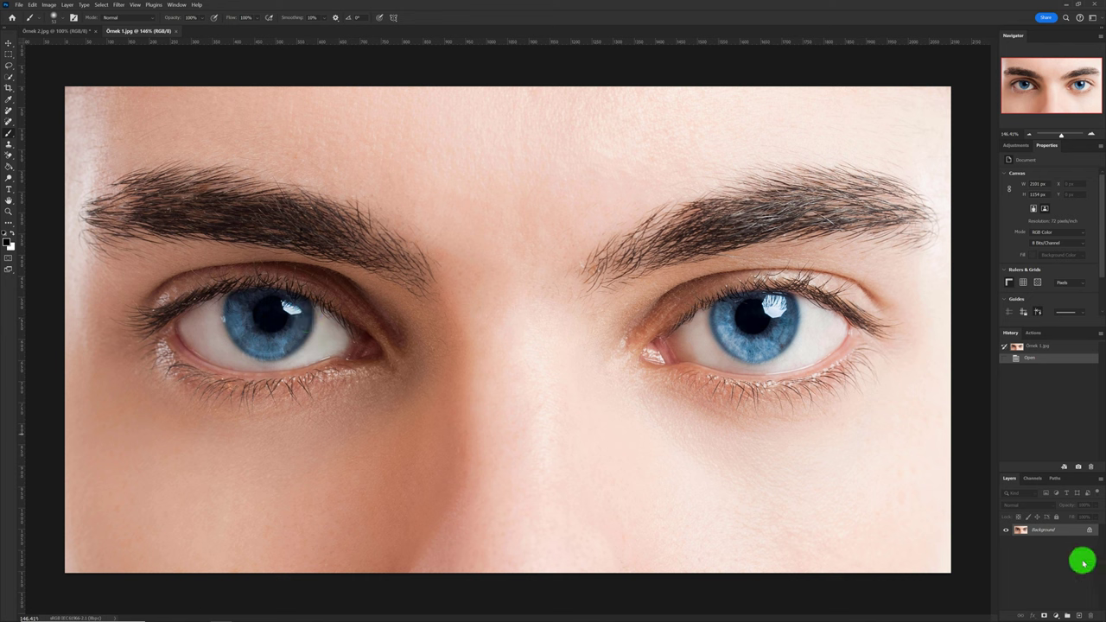
Add a Hue/Saturation layer to Örnek 1.jpg, shift its hue toward green, and invert its mask
{"action": "left_click", "coordinate": [1057, 616]}
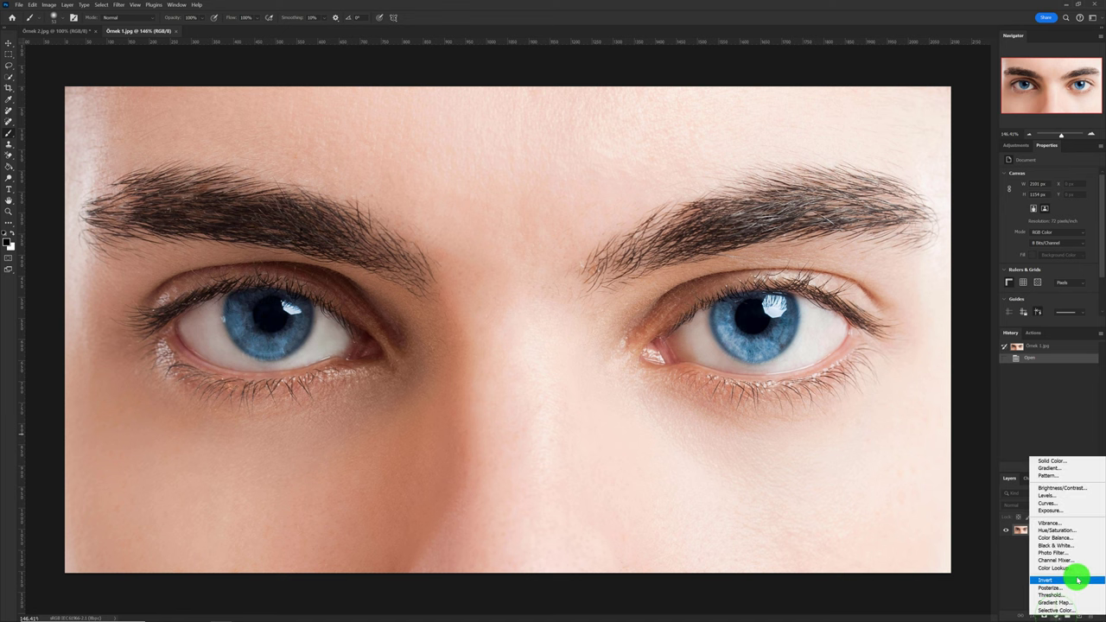
{"action": "left_click", "coordinate": [1084, 530]}
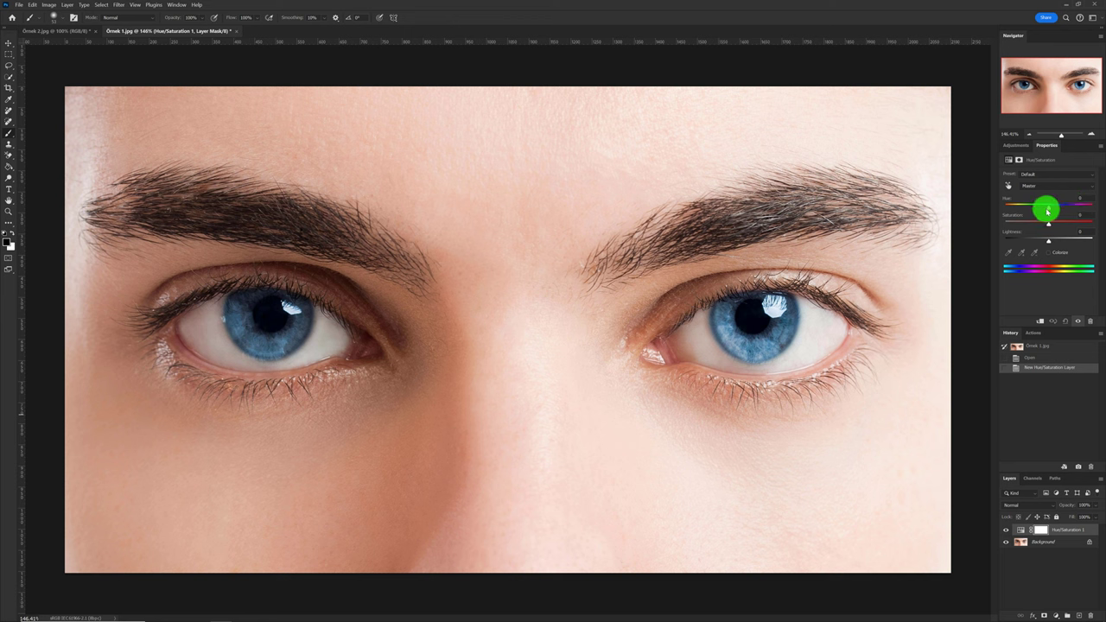
{"action": "left_click_drag", "start_coordinate": [1048, 209], "coordinate": [1026, 210]}
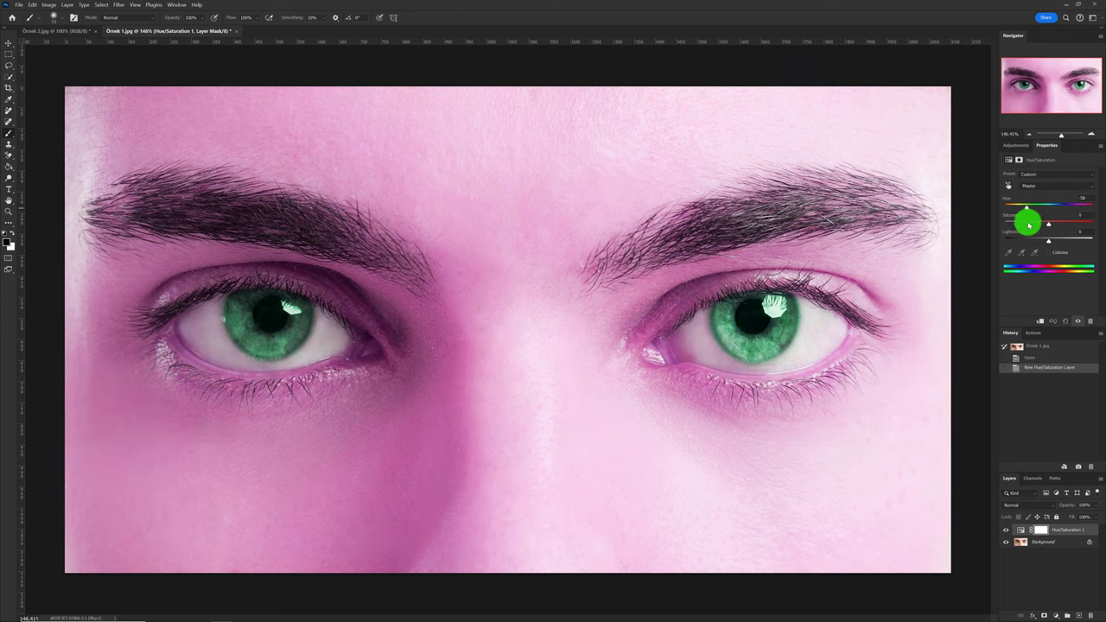
{"action": "left_click", "coordinate": [1041, 532]}
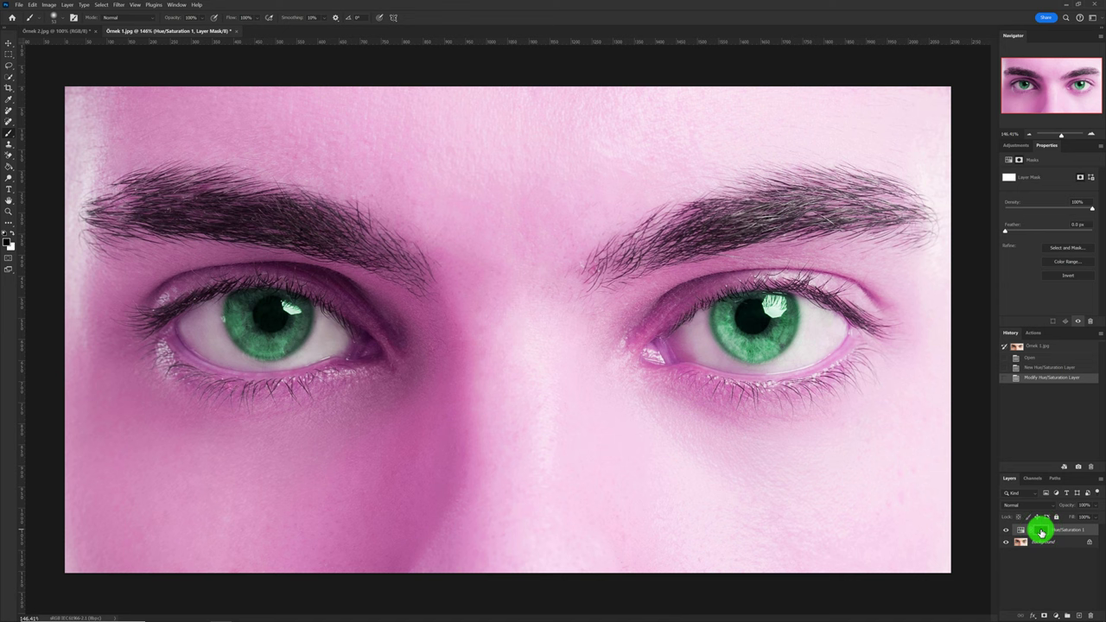
{"action": "key", "text": "ctrl+i"}
Paint white over the left and right irises on the mask so only they turn green
{"action": "left_click", "coordinate": [410, 370]}
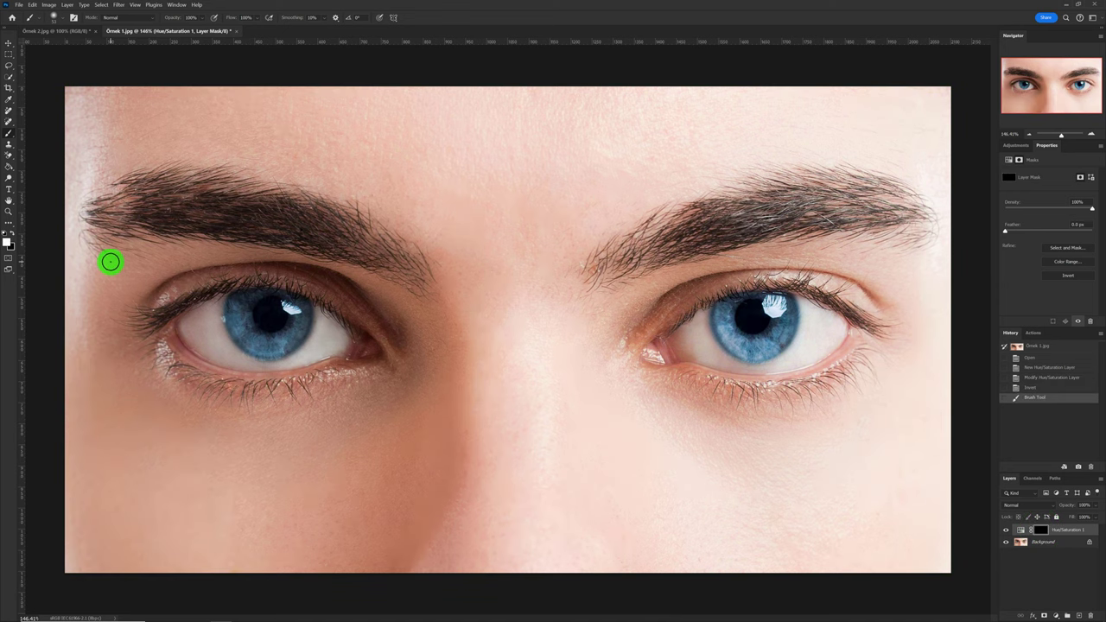
{"action": "left_click", "coordinate": [242, 298]}
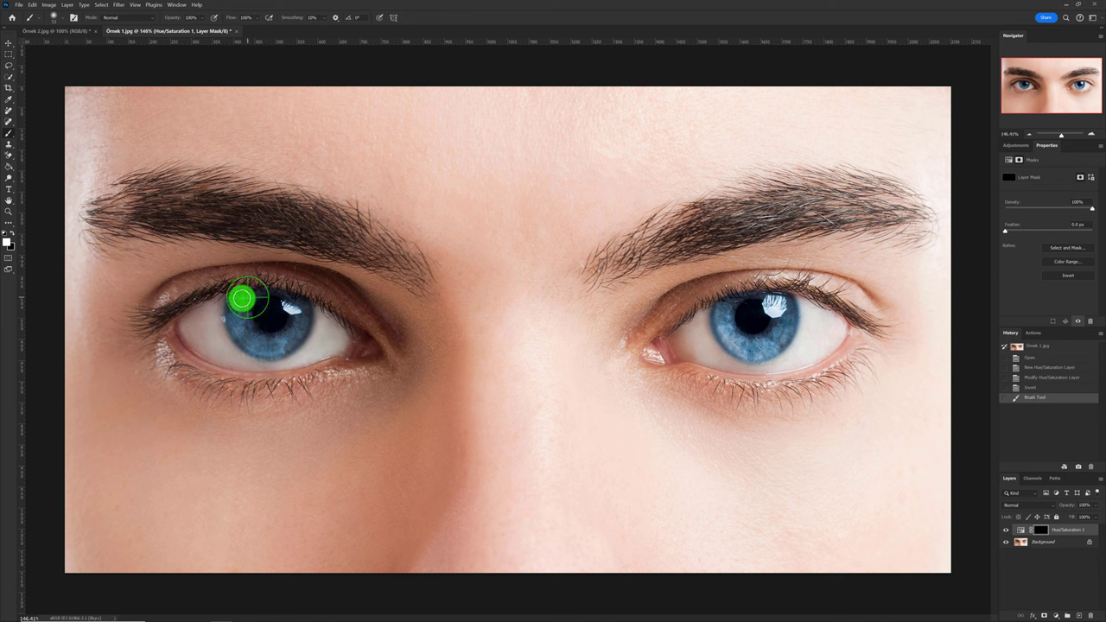
{"action": "mouse_move", "coordinate": [241, 298]}
{"action": "left_mouse_down"}
{"action": "mouse_move", "coordinate": [286, 343]}
{"action": "mouse_move", "coordinate": [299, 306]}
{"action": "mouse_move", "coordinate": [290, 344]}
{"action": "mouse_move", "coordinate": [251, 340]}
{"action": "mouse_move", "coordinate": [247, 304]}
{"action": "mouse_move", "coordinate": [254, 329]}
{"action": "mouse_move", "coordinate": [304, 324]}
{"action": "mouse_move", "coordinate": [299, 296]}
{"action": "left_mouse_up"}
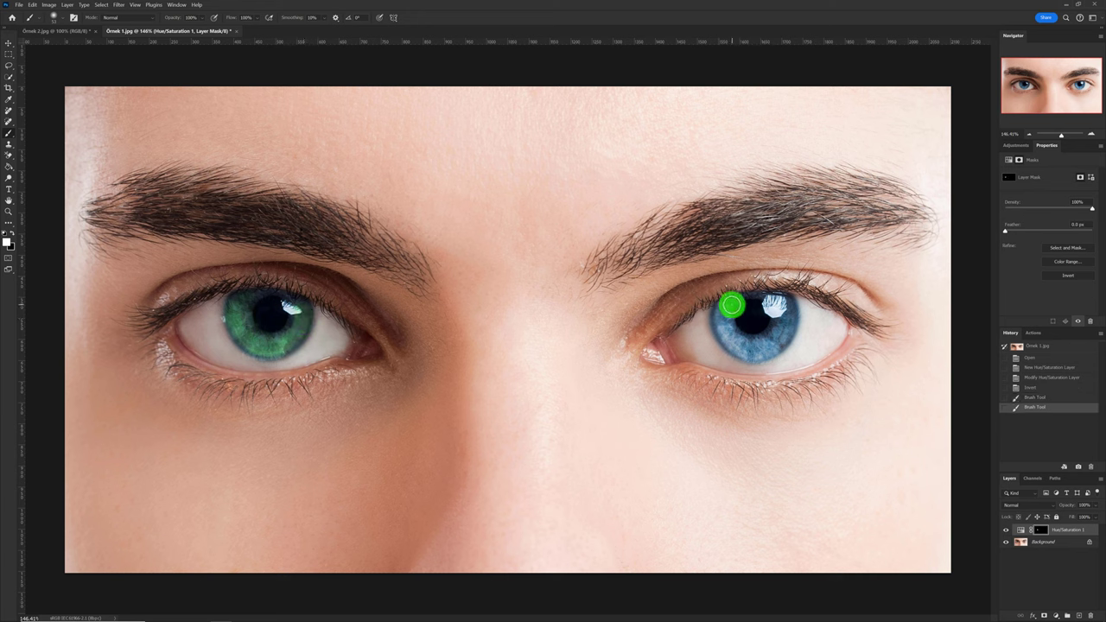
{"action": "mouse_move", "coordinate": [731, 304]}
{"action": "left_mouse_down"}
{"action": "mouse_move", "coordinate": [721, 314]}
{"action": "mouse_move", "coordinate": [733, 351]}
{"action": "mouse_move", "coordinate": [777, 342]}
{"action": "mouse_move", "coordinate": [783, 304]}
{"action": "mouse_move", "coordinate": [772, 338]}
{"action": "mouse_move", "coordinate": [726, 305]}
{"action": "mouse_move", "coordinate": [725, 317]}
{"action": "left_mouse_up"}
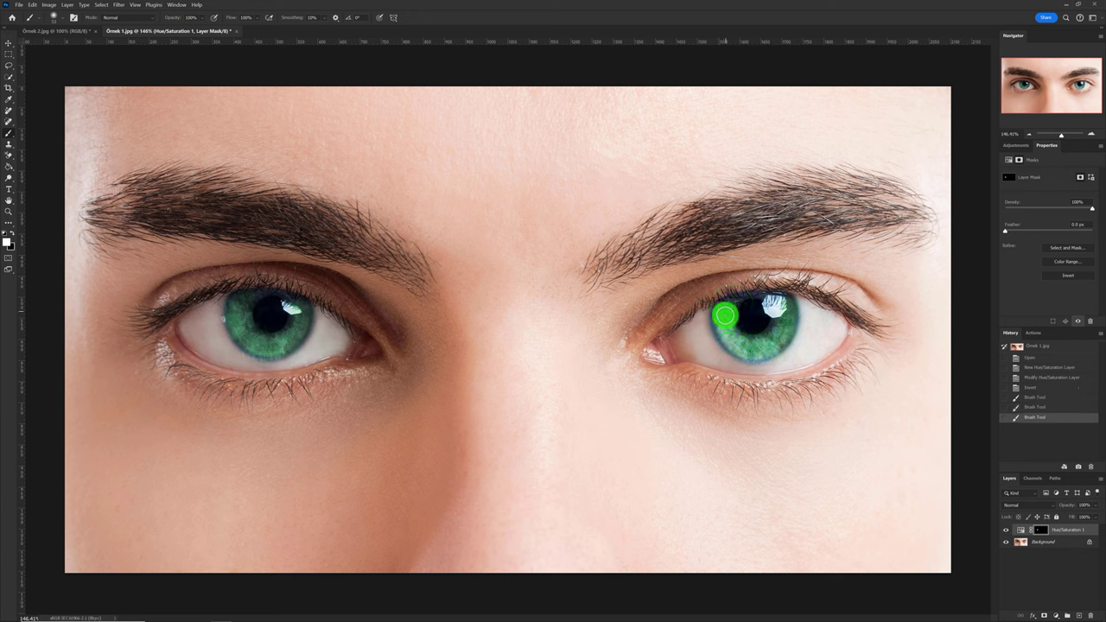
{"action": "right_click", "coordinate": [725, 317], "text": "alt"}
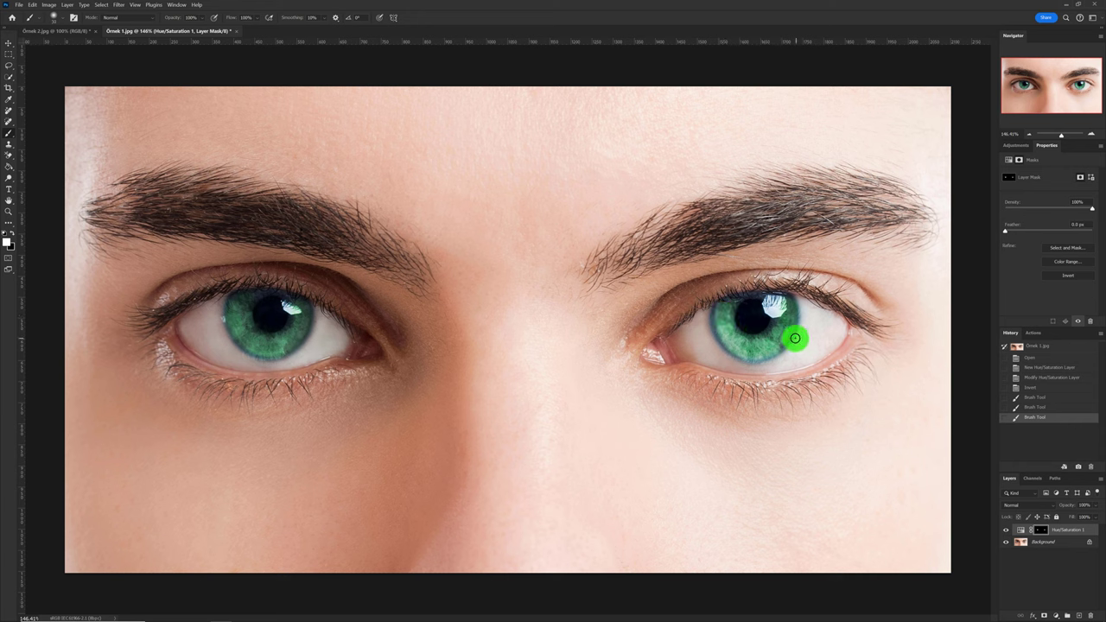
{"action": "mouse_move", "coordinate": [767, 355]}
{"action": "left_mouse_down"}
{"action": "mouse_move", "coordinate": [743, 358]}
{"action": "mouse_move", "coordinate": [719, 326]}
{"action": "mouse_move", "coordinate": [722, 341]}
{"action": "mouse_move", "coordinate": [731, 346]}
{"action": "mouse_move", "coordinate": [716, 314]}
{"action": "mouse_move", "coordinate": [760, 294]}
{"action": "left_mouse_up"}
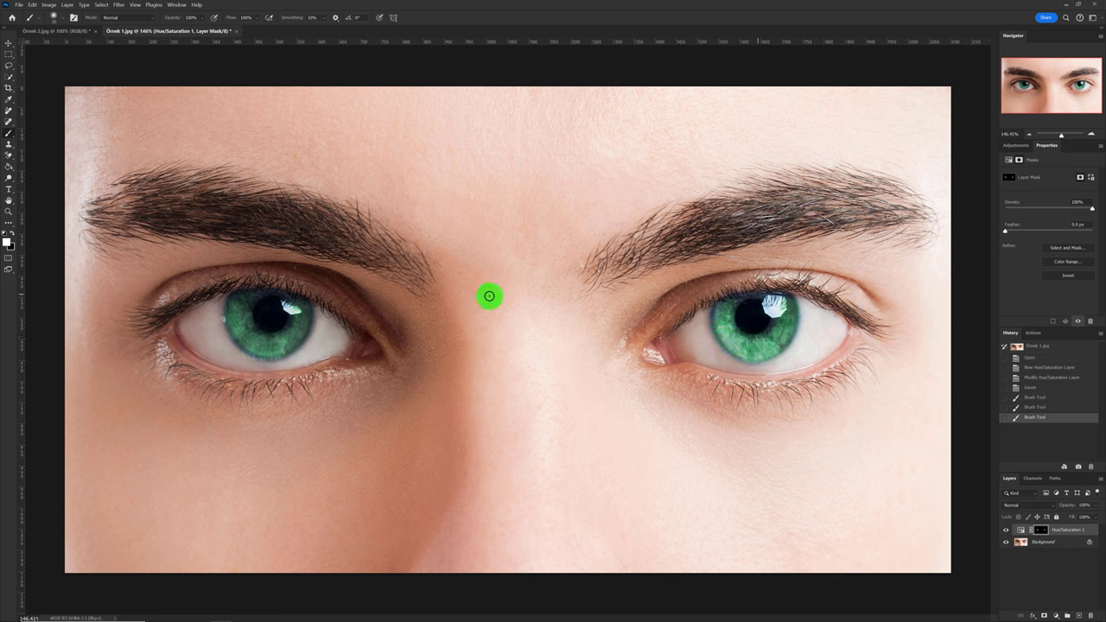
{"action": "mouse_move", "coordinate": [291, 316]}
{"action": "left_mouse_down"}
{"action": "mouse_move", "coordinate": [303, 319]}
{"action": "mouse_move", "coordinate": [279, 353]}
{"action": "mouse_move", "coordinate": [250, 346]}
{"action": "mouse_move", "coordinate": [232, 323]}
{"action": "mouse_move", "coordinate": [237, 301]}
{"action": "mouse_move", "coordinate": [290, 299]}
{"action": "left_mouse_up"}
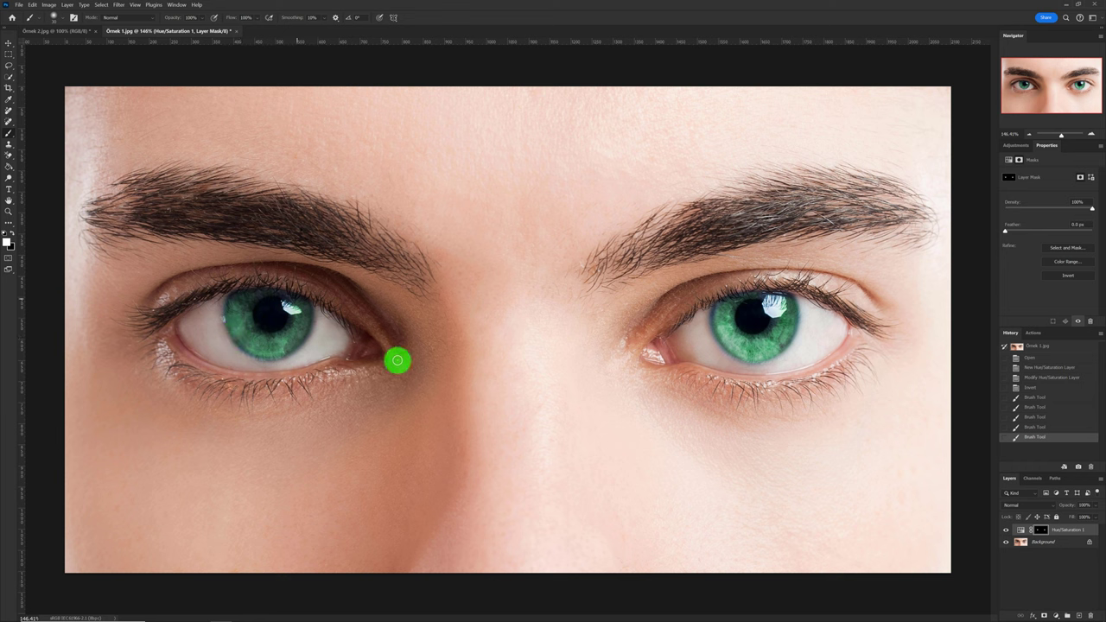
{"action": "left_click", "coordinate": [1021, 530]}
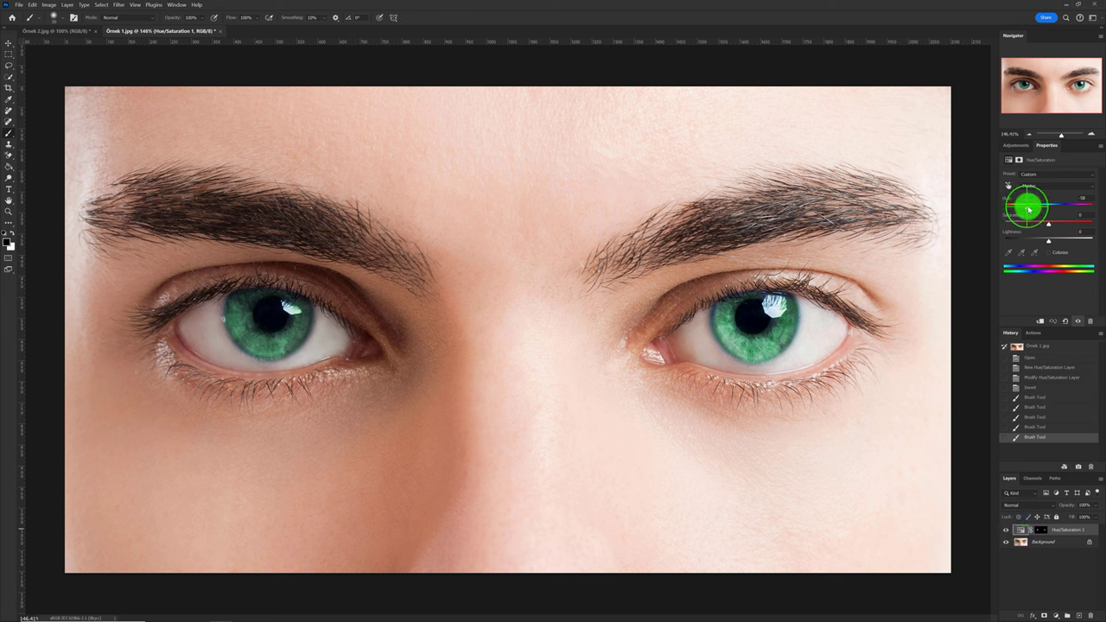
Retune Hue/Saturation 1 to Hue -45 and Saturation +17 for vivid bright-green irises
{"action": "mouse_move", "coordinate": [1026, 207]}
{"action": "left_mouse_down"}
{"action": "mouse_move", "coordinate": [1050, 209]}
{"action": "mouse_move", "coordinate": [1012, 210]}
{"action": "mouse_move", "coordinate": [1055, 227]}
{"action": "left_mouse_up"}
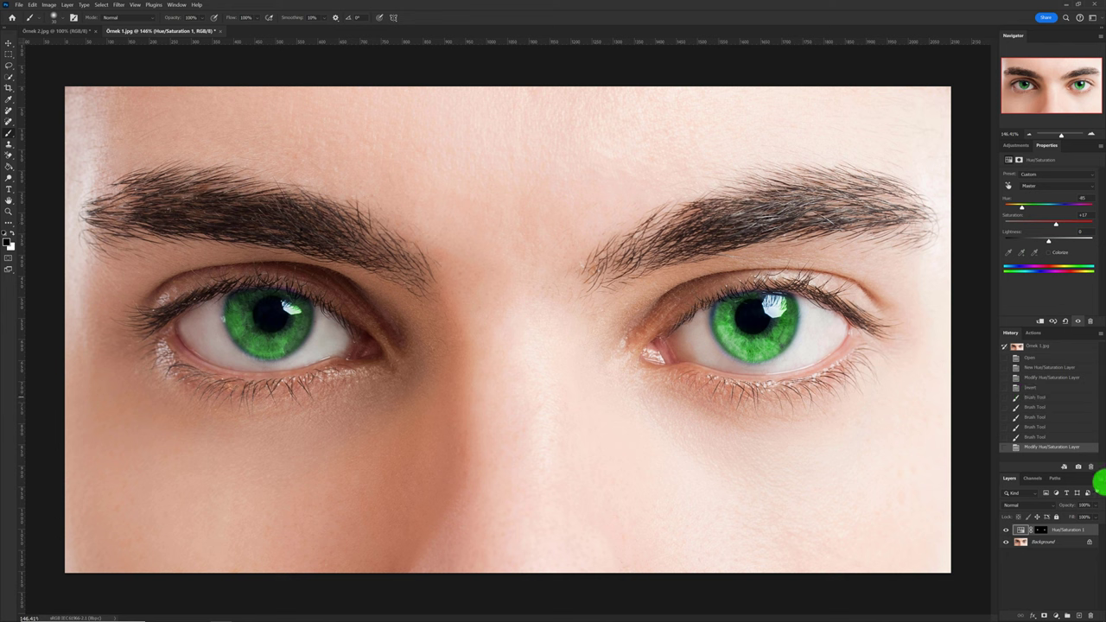
{"action": "left_click", "coordinate": [1100, 479]}
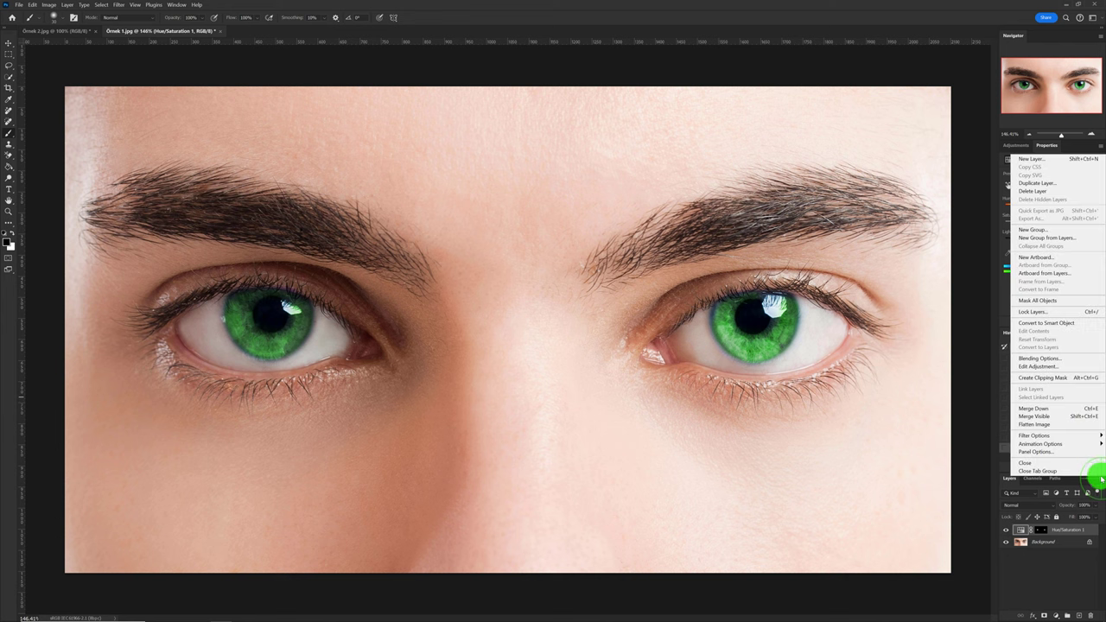
Flatten Örnek 1.jpg into a single Background layer with the green irises baked in
{"action": "left_click", "coordinate": [1091, 425]}
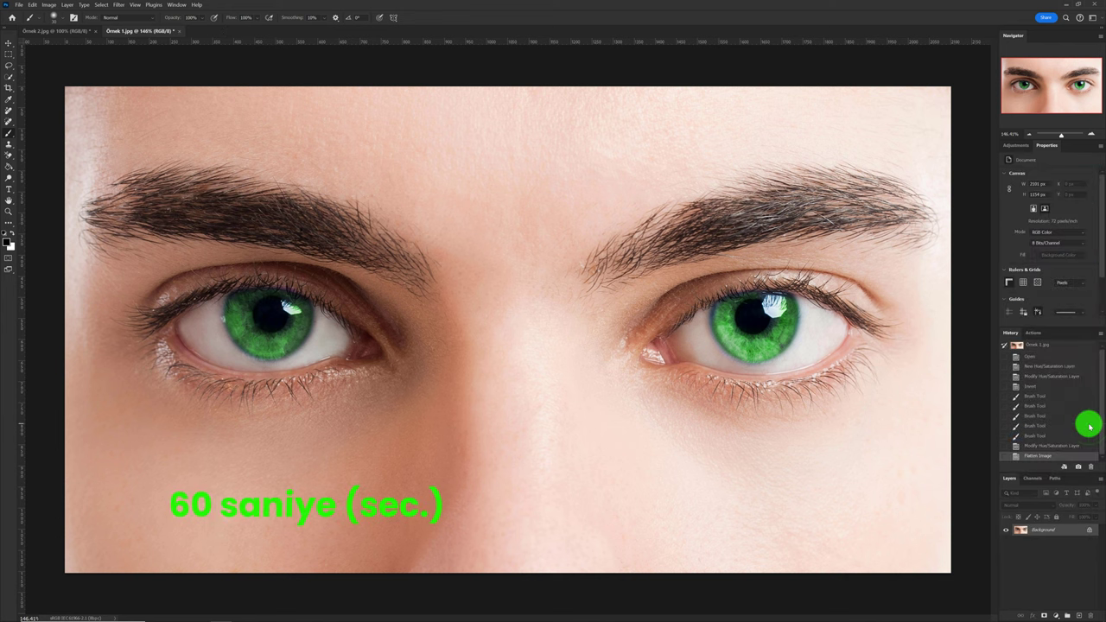